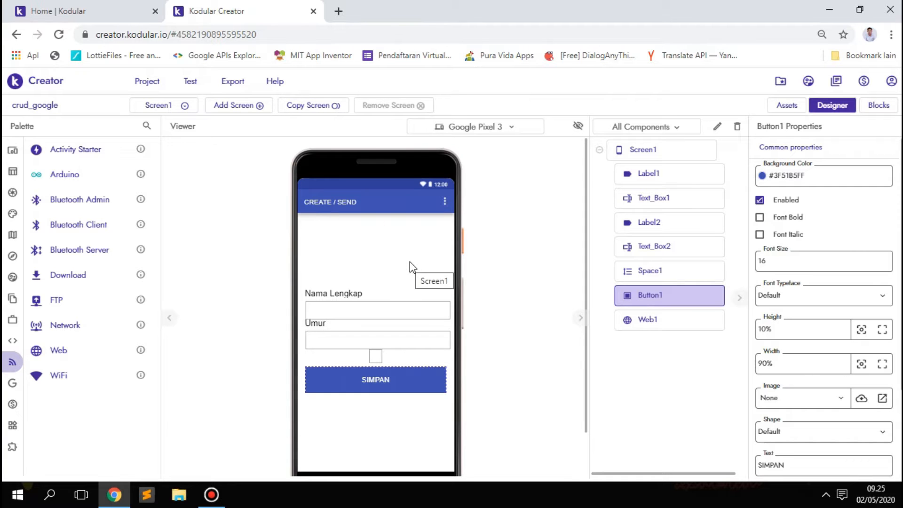
Examine the properties of the name and age labels, their text boxes, and Screen1.
{"action": "left_click", "coordinate": [358, 295]}
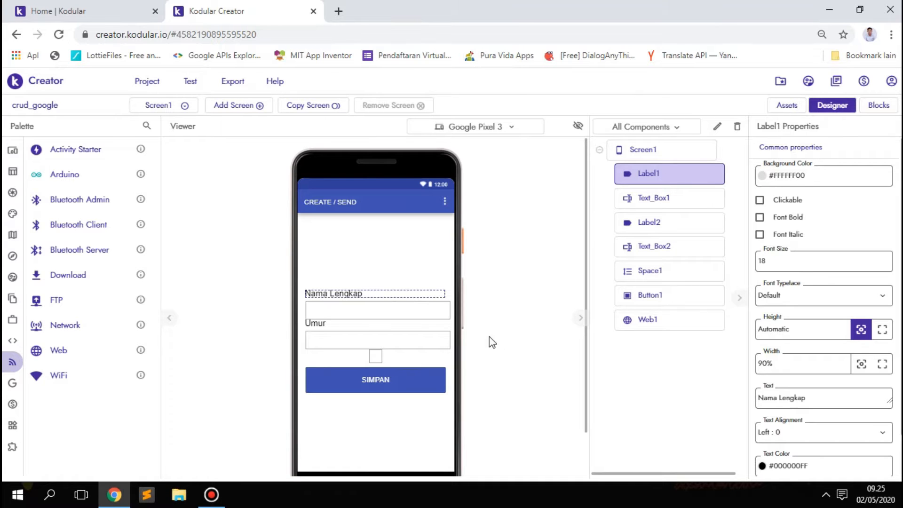
{"action": "left_click", "coordinate": [431, 318]}
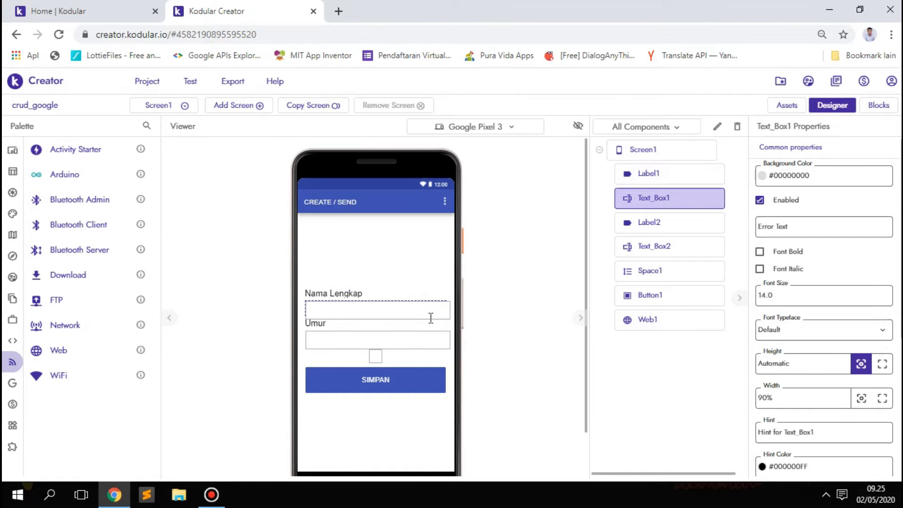
{"action": "left_click", "coordinate": [318, 324]}
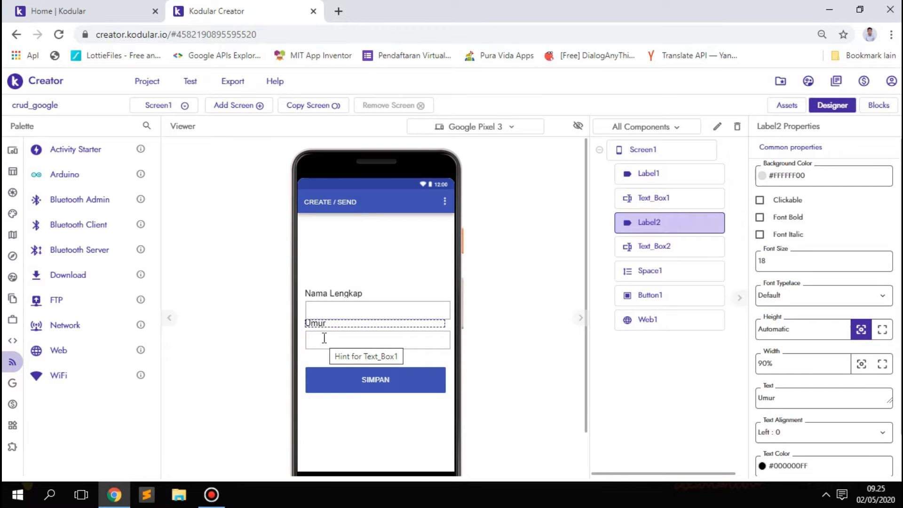
{"action": "left_click", "coordinate": [324, 339]}
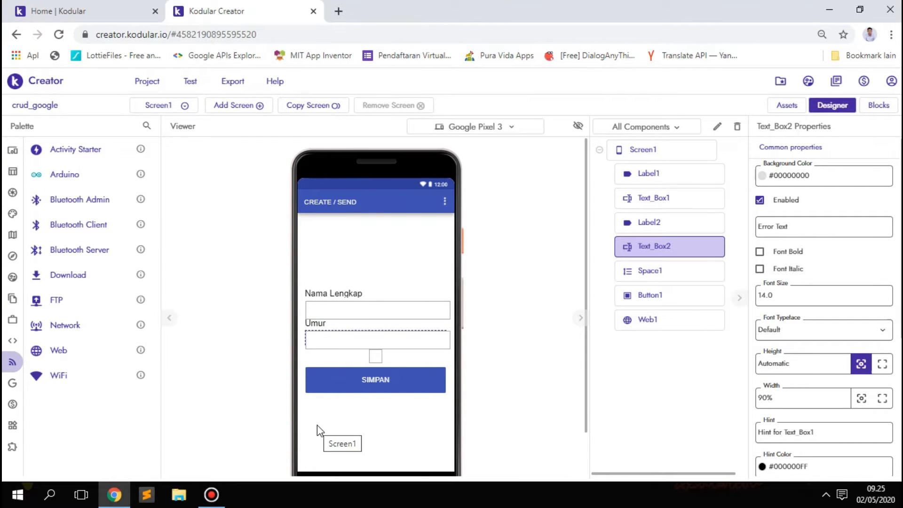
{"action": "left_click", "coordinate": [637, 149]}
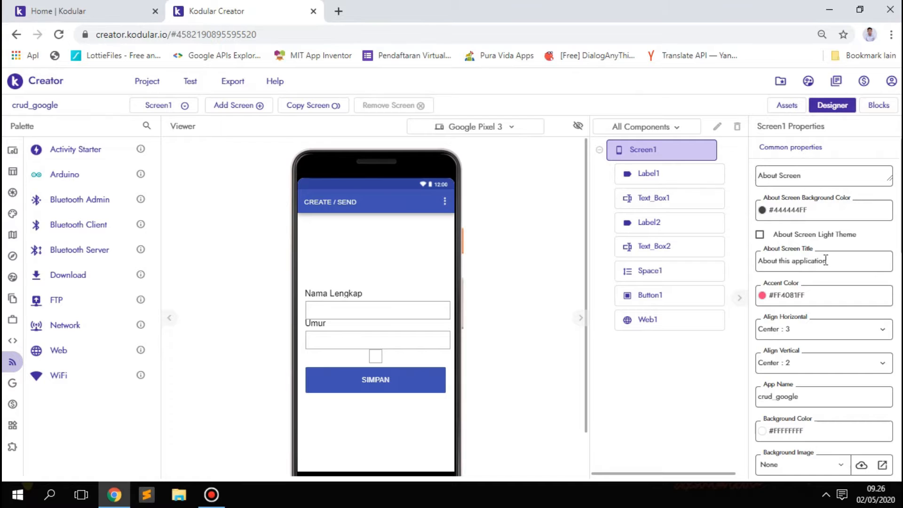
{"action": "scroll", "coordinate": [805, 282], "scroll_direction": "down", "scroll_amount": 2}
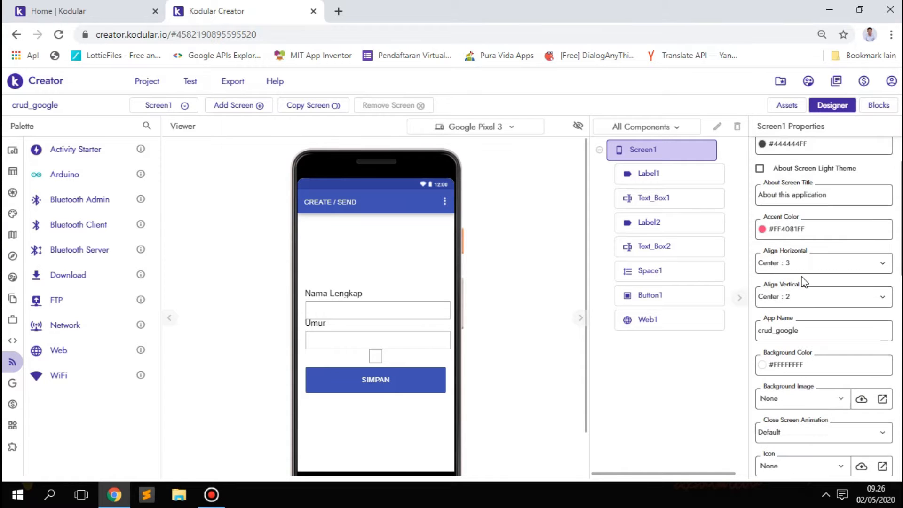
{"action": "scroll", "coordinate": [809, 322], "scroll_direction": "up", "scroll_amount": 2}
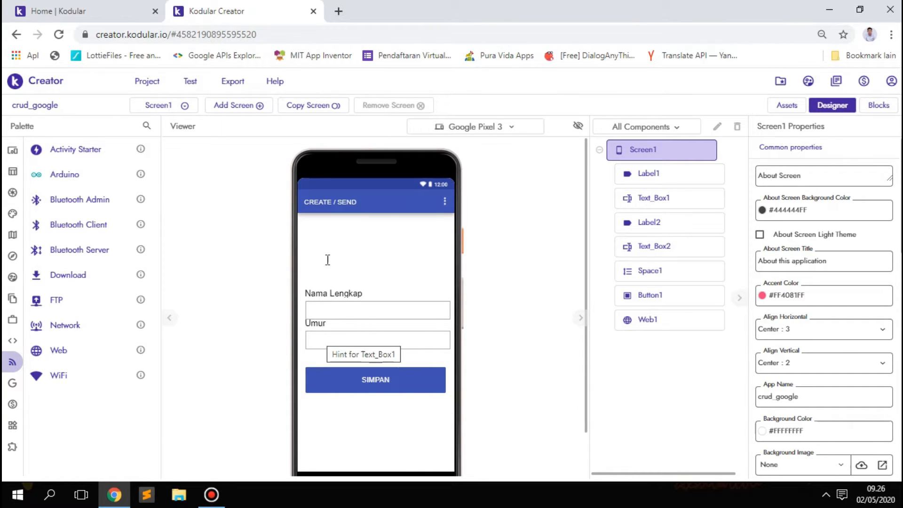
Search for google form in a new browser tab, open Google Forms and create a blank form.
{"action": "left_click", "coordinate": [338, 16]}
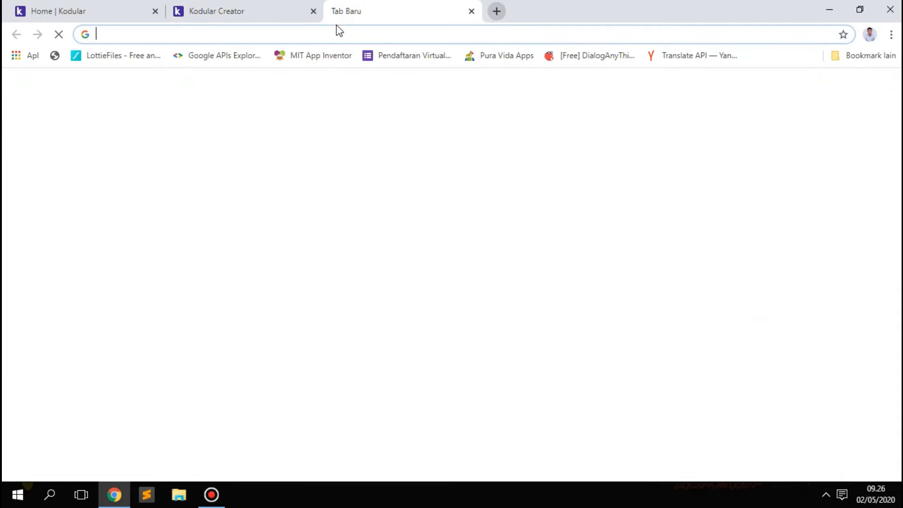
{"action": "type", "text": "g"}
{"action": "key", "text": "Down"}
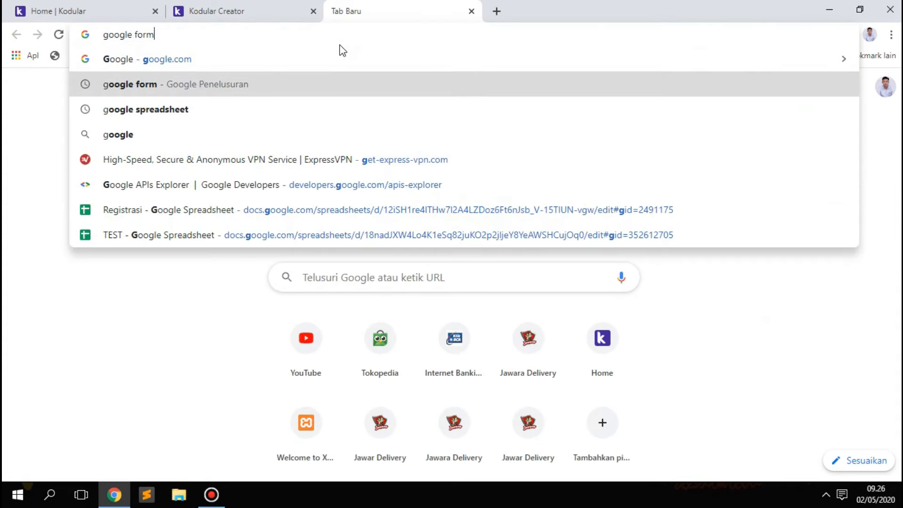
{"action": "key", "text": "Return"}
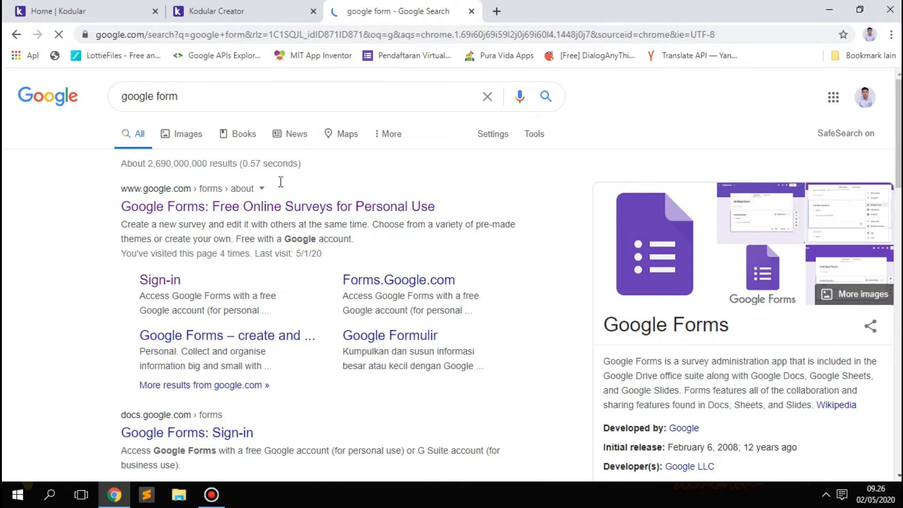
{"action": "left_click", "coordinate": [255, 239]}
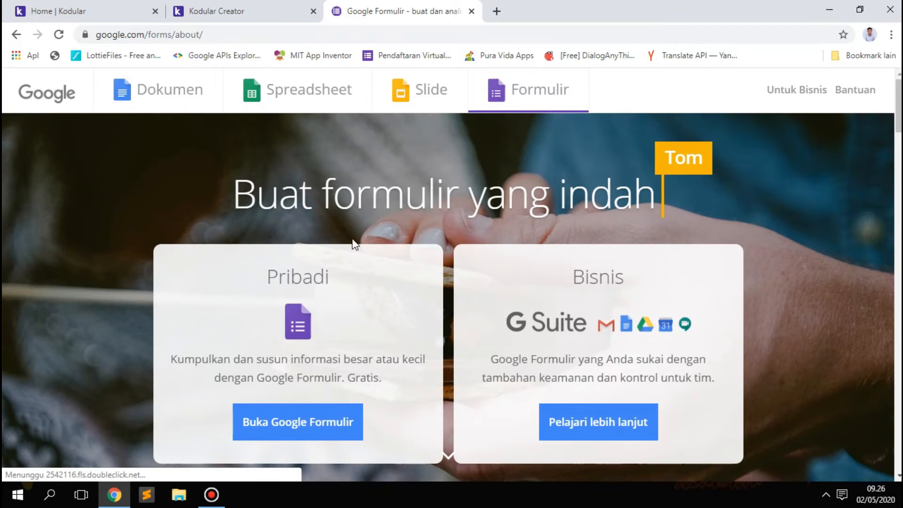
{"action": "left_click", "coordinate": [309, 423]}
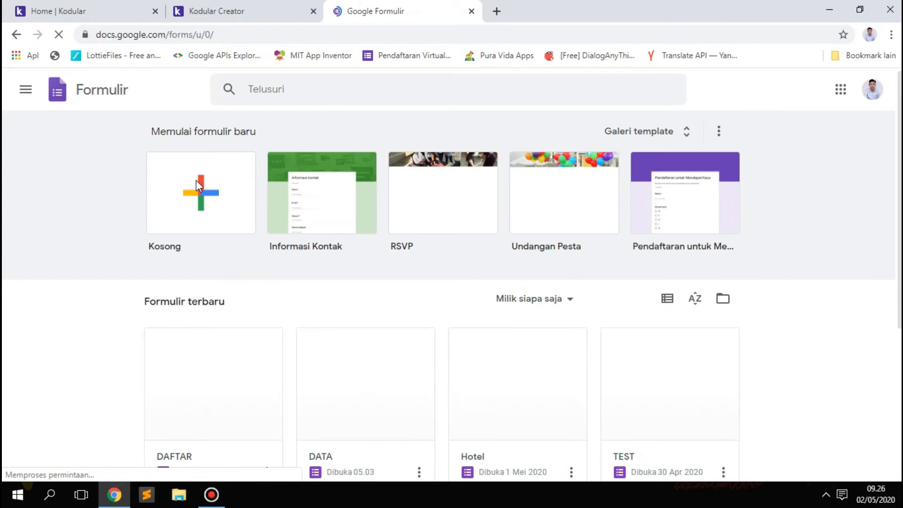
{"action": "left_click", "coordinate": [195, 196]}
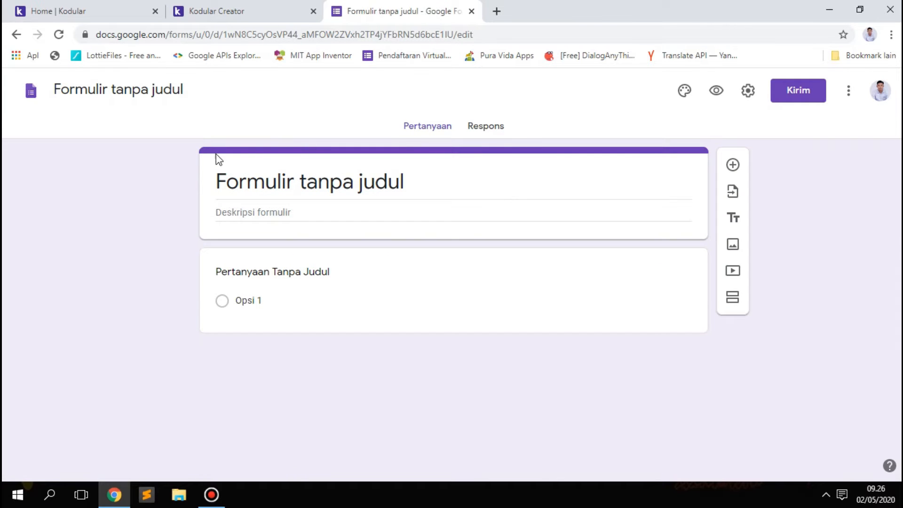
Title the form "registrasi" and give the form document the same name.
{"action": "type", "text": "da"}
{"action": "left_click", "coordinate": [244, 198]}
{"action": "type", "text": "re"}
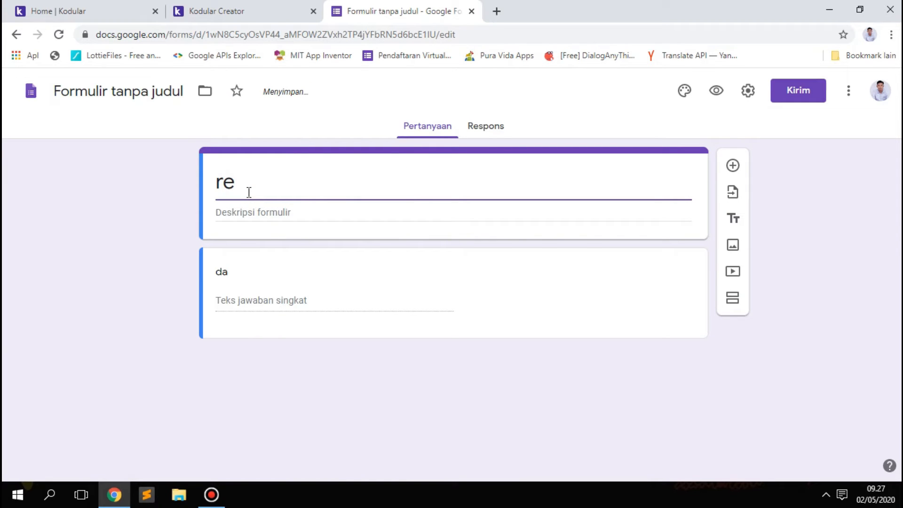
{"action": "type", "text": "gis"}
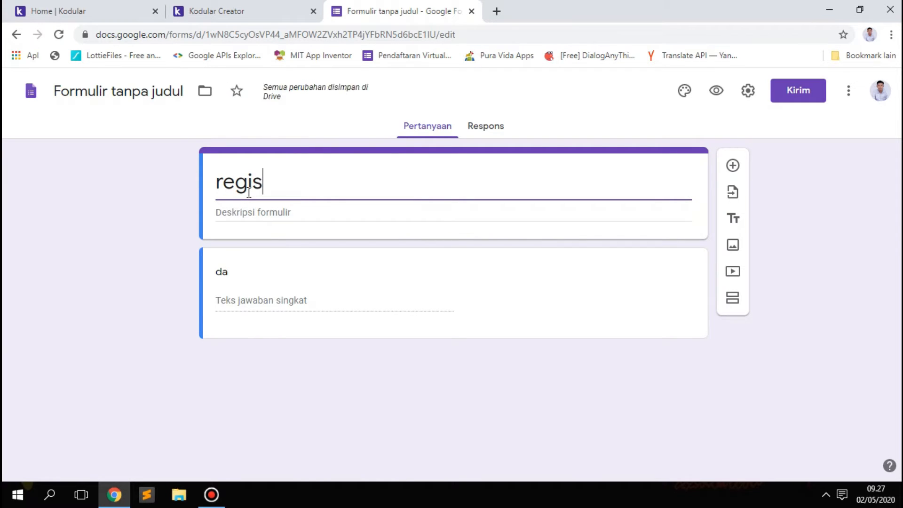
{"action": "type", "text": "trasi"}
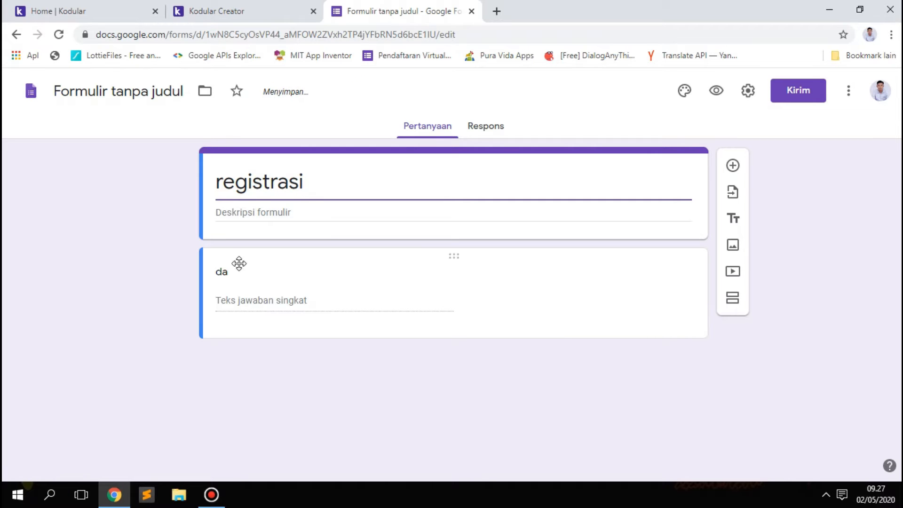
{"action": "left_click", "coordinate": [167, 89]}
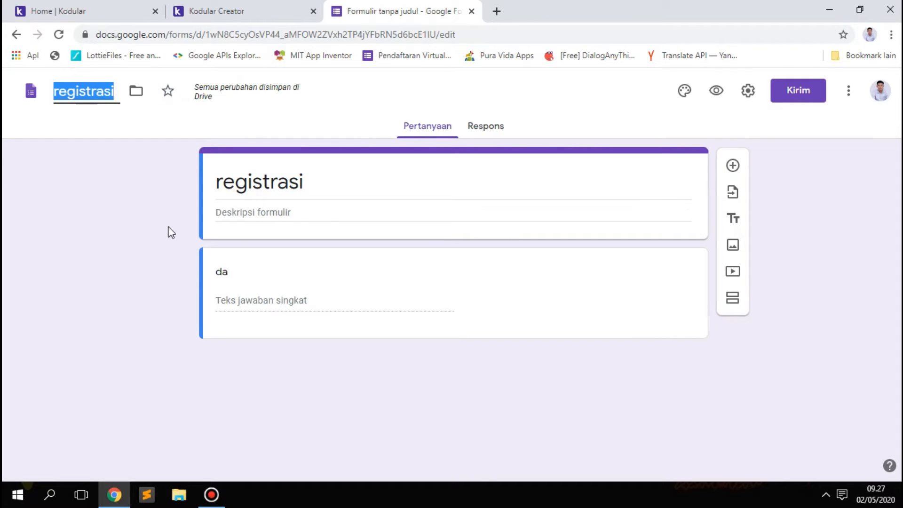
Title the first question "nama" and remove its number response validation.
{"action": "left_click", "coordinate": [226, 278]}
{"action": "left_click", "coordinate": [216, 11]}
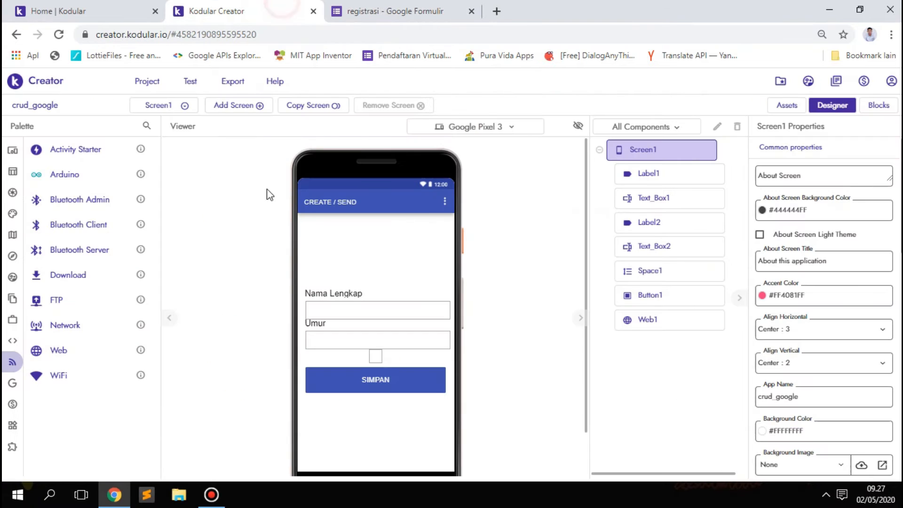
{"action": "left_click", "coordinate": [390, 12]}
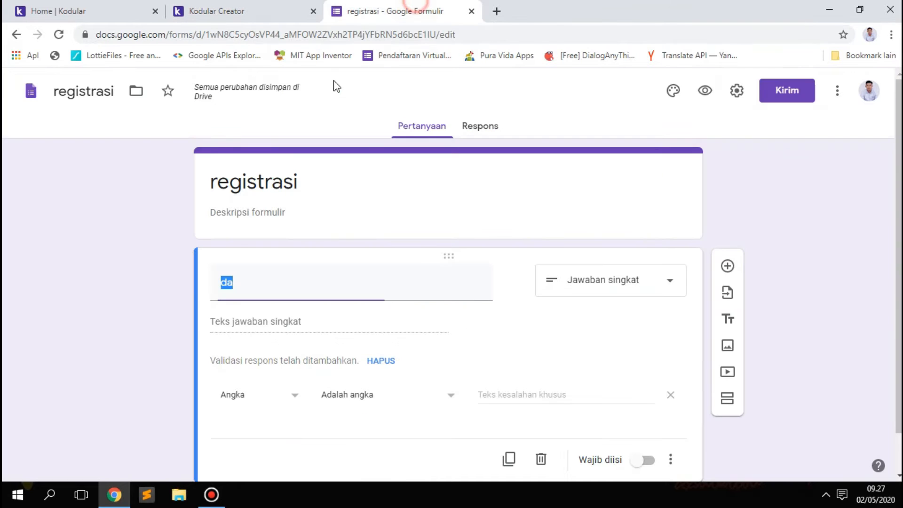
{"action": "scroll", "coordinate": [413, 308], "scroll_direction": "down", "scroll_amount": 1}
{"action": "type", "text": "nama"}
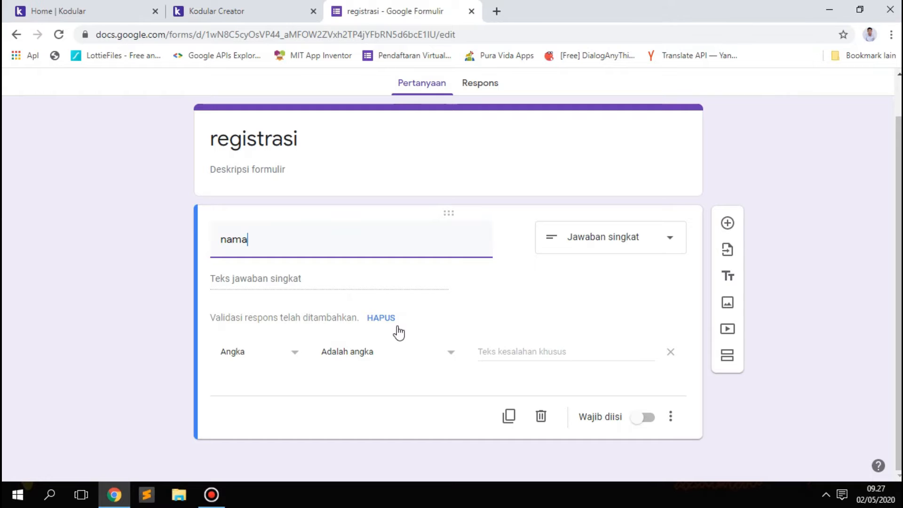
{"action": "left_click", "coordinate": [399, 327]}
Add a second question titled "umur" below the nama question and check both questions.
{"action": "left_click", "coordinate": [731, 264]}
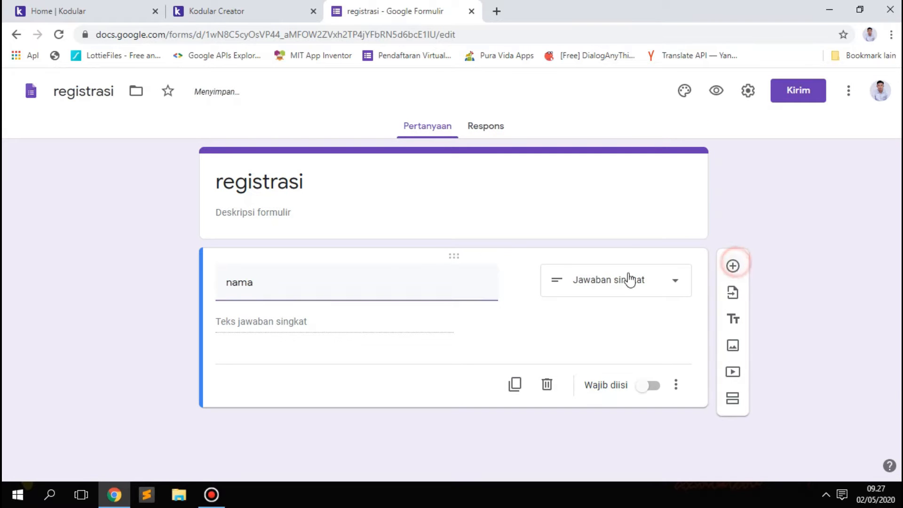
{"action": "type", "text": "umur"}
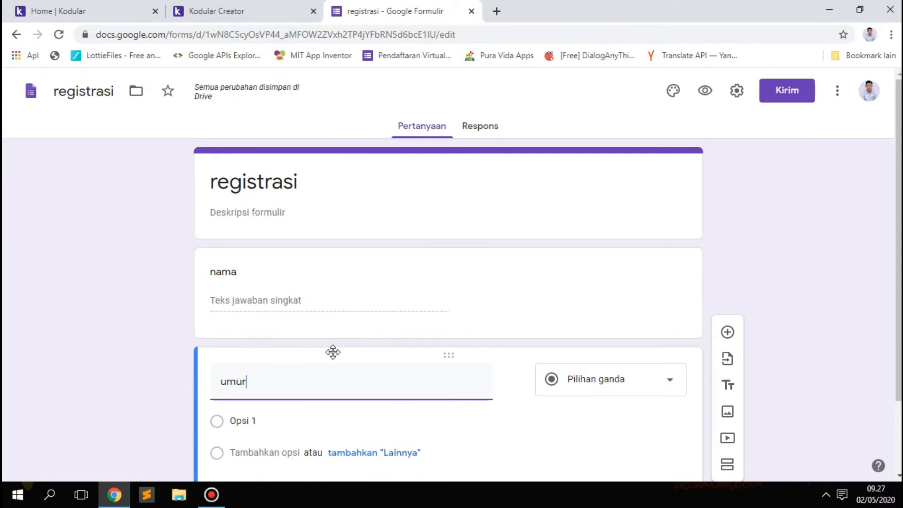
{"action": "left_click", "coordinate": [751, 276]}
{"action": "left_click", "coordinate": [745, 206]}
{"action": "left_click", "coordinate": [633, 275]}
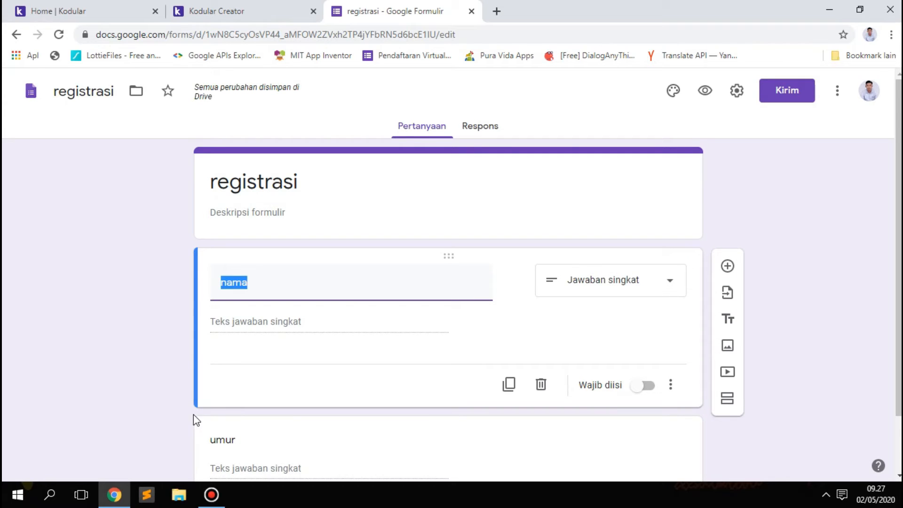
{"action": "scroll", "coordinate": [216, 397], "scroll_direction": "down", "scroll_amount": 2}
{"action": "left_click", "coordinate": [137, 354]}
{"action": "scroll", "coordinate": [226, 363], "scroll_direction": "up", "scroll_amount": 2}
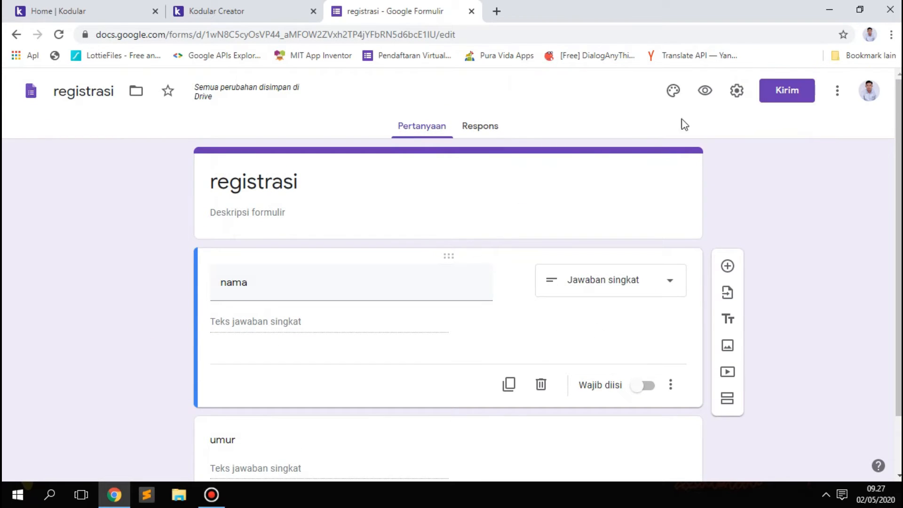
Preview the registrasi form and copy its URL up to the slash before "viewform".
{"action": "left_click", "coordinate": [705, 92]}
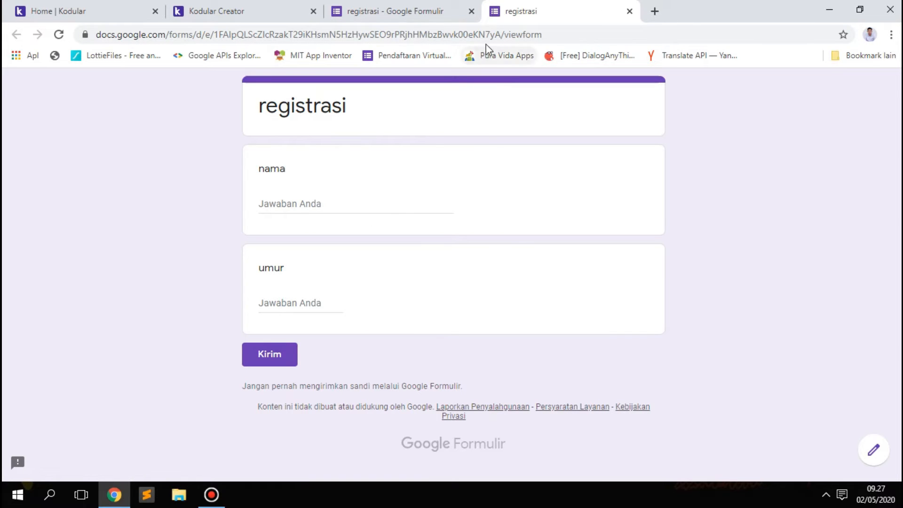
{"action": "left_click_drag", "start_coordinate": [504, 34], "coordinate": [81, 43]}
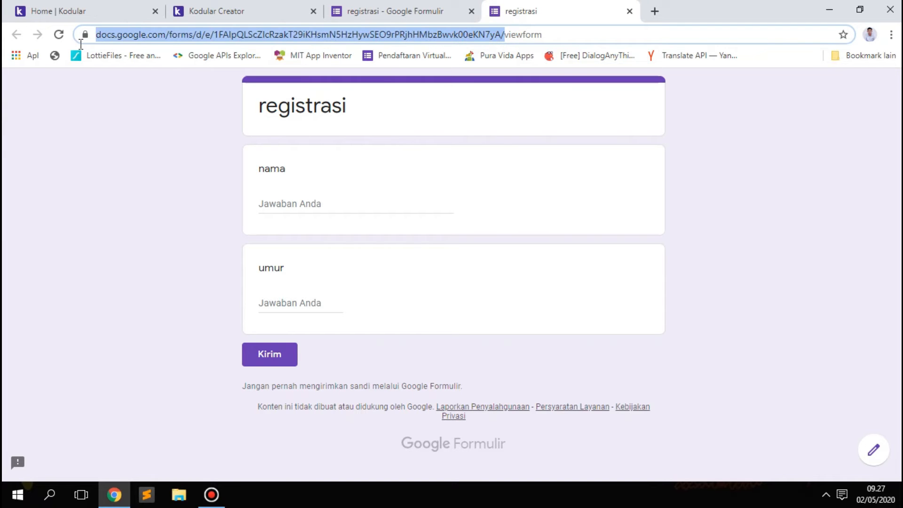
{"action": "right_click", "coordinate": [131, 35]}
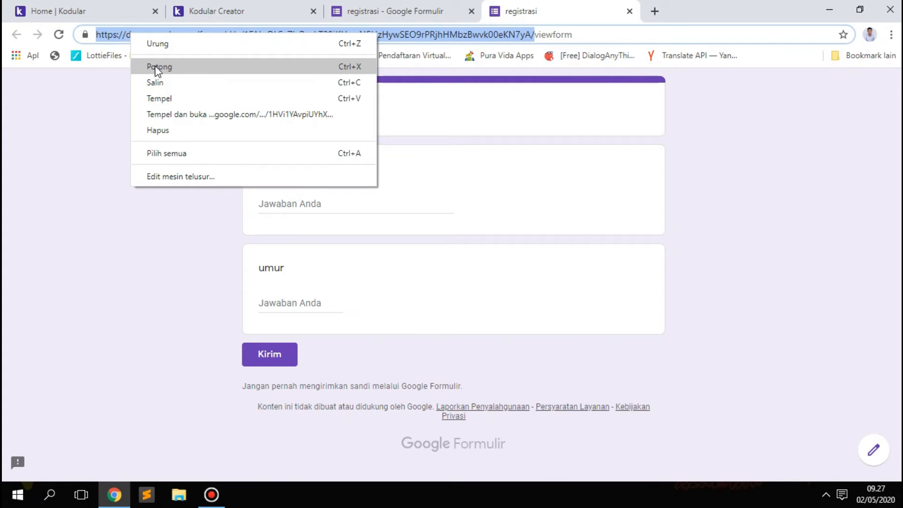
{"action": "left_click", "coordinate": [155, 81]}
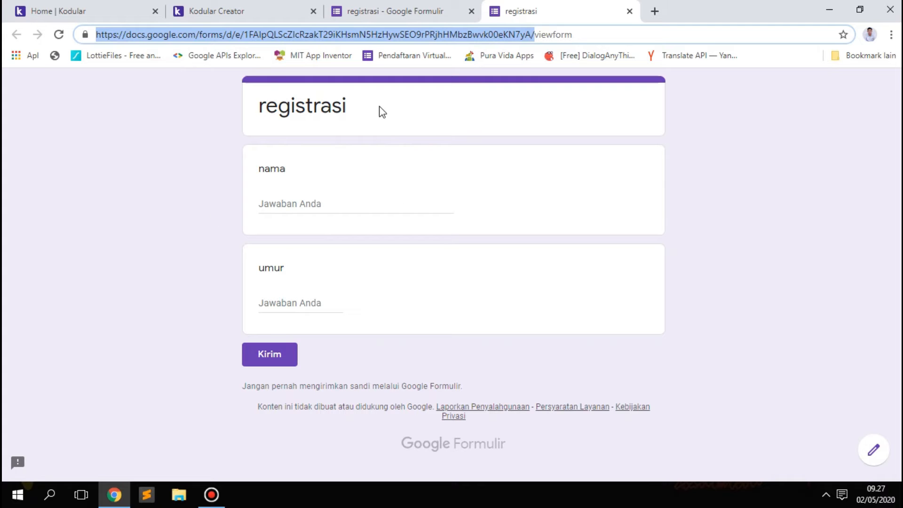
Switch back to Kodular Creator and add a "when Button1.Click" event block to the Screen1 block workspace.
{"action": "left_click", "coordinate": [207, 10]}
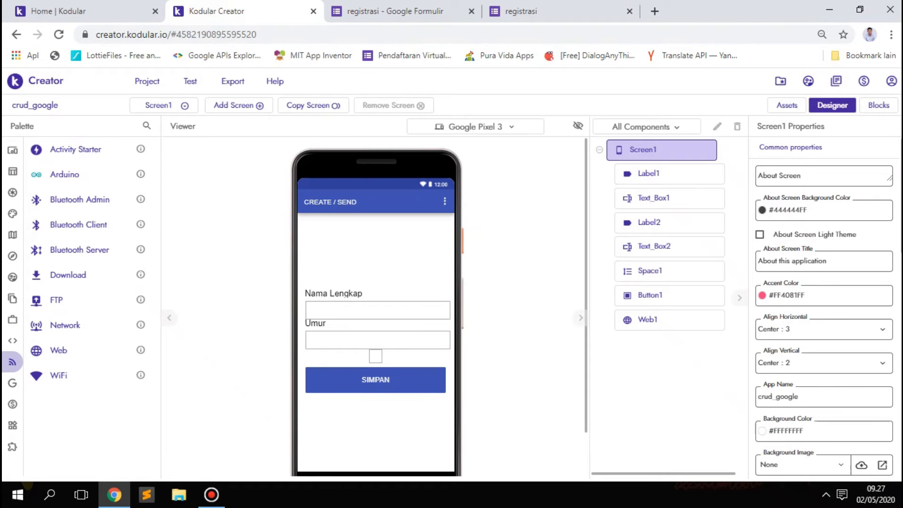
{"action": "left_click", "coordinate": [877, 107]}
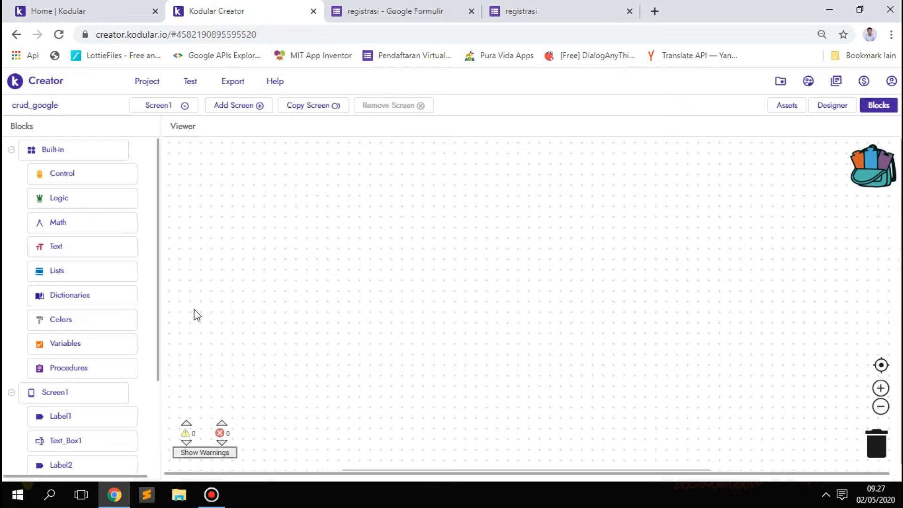
{"action": "scroll", "coordinate": [93, 403], "scroll_direction": "down", "scroll_amount": 3}
{"action": "left_click", "coordinate": [74, 420]}
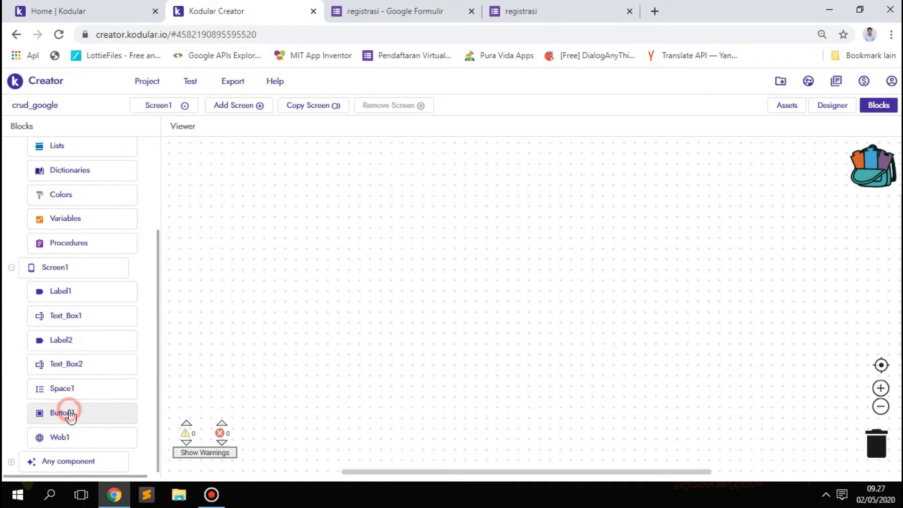
{"action": "scroll", "coordinate": [314, 301], "scroll_direction": "up", "scroll_amount": 10}
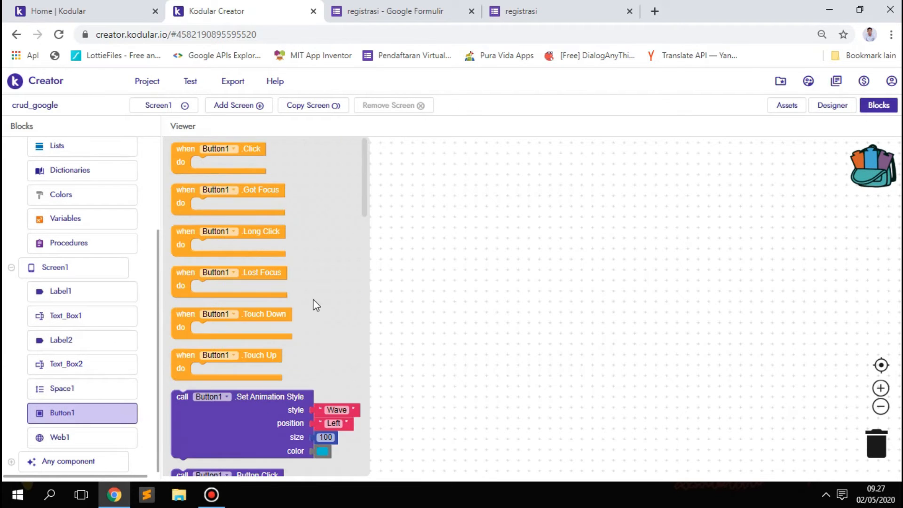
{"action": "left_click_drag", "start_coordinate": [174, 168], "coordinate": [175, 168]}
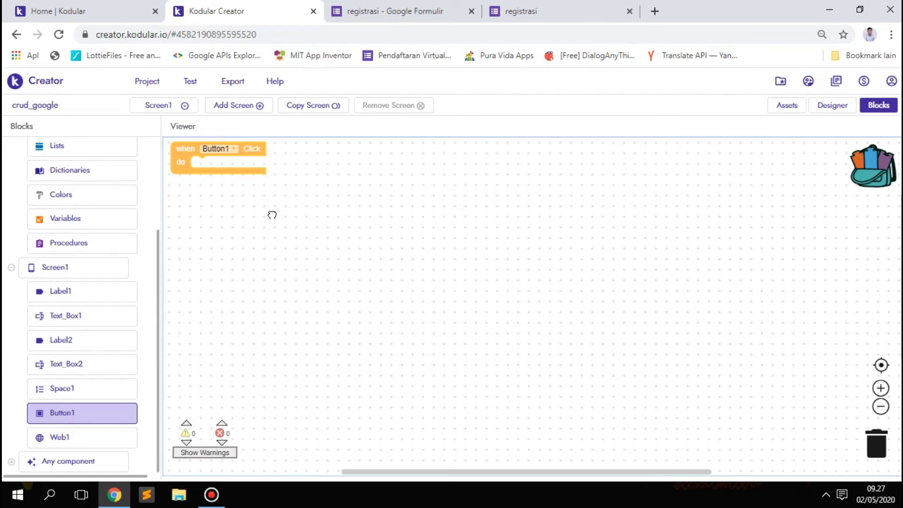
Check the Web1 component in the Screen1 design and return to the block workspace.
{"action": "left_click", "coordinate": [62, 443]}
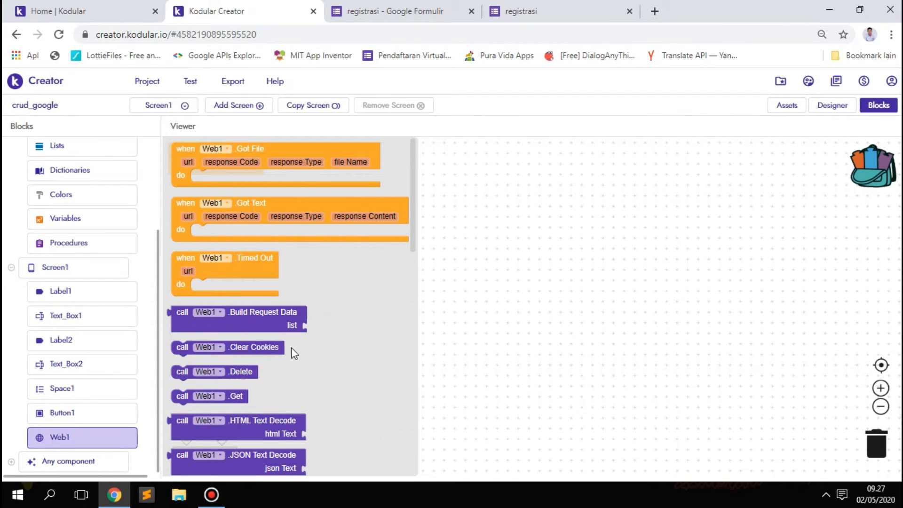
{"action": "left_click", "coordinate": [821, 110]}
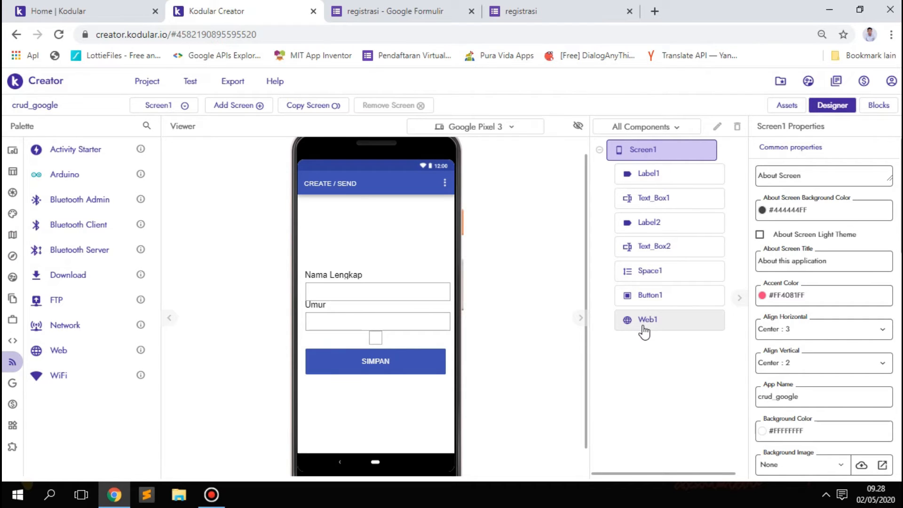
{"action": "mouse_move", "coordinate": [9, 376]}
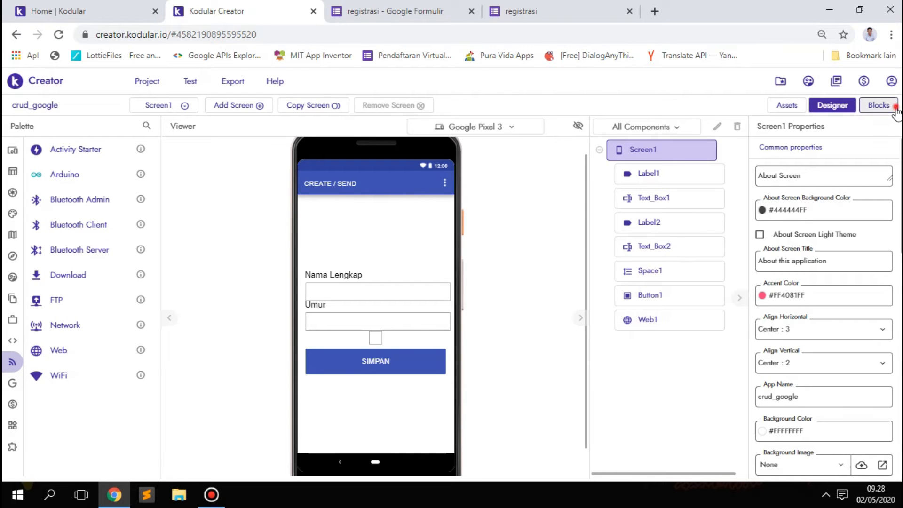
{"action": "left_click", "coordinate": [879, 105]}
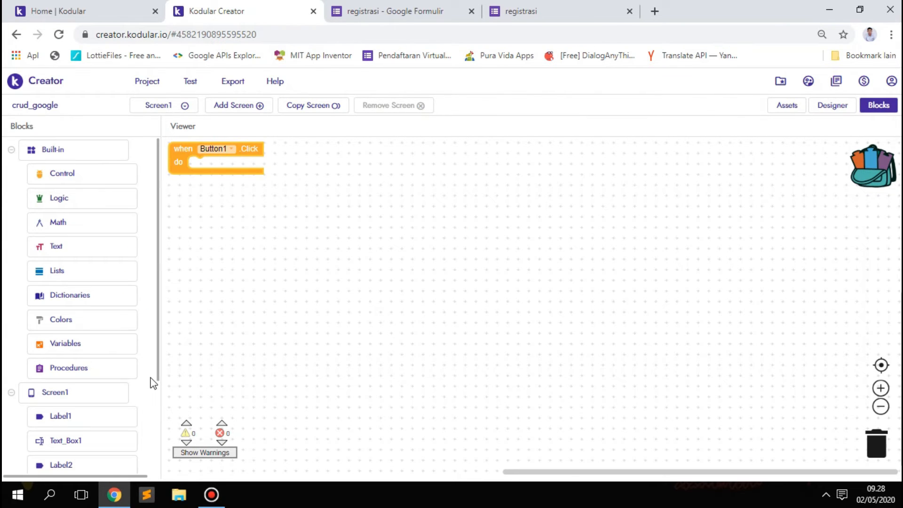
Add a "set Web1.URL to" block inside the "when Button1.Click" event block.
{"action": "scroll", "coordinate": [74, 395], "scroll_direction": "down", "scroll_amount": 3}
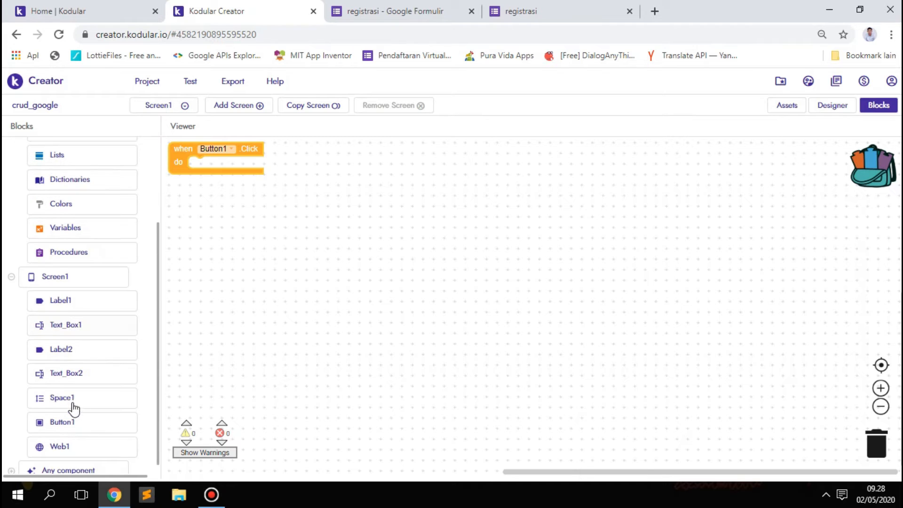
{"action": "left_click", "coordinate": [66, 436]}
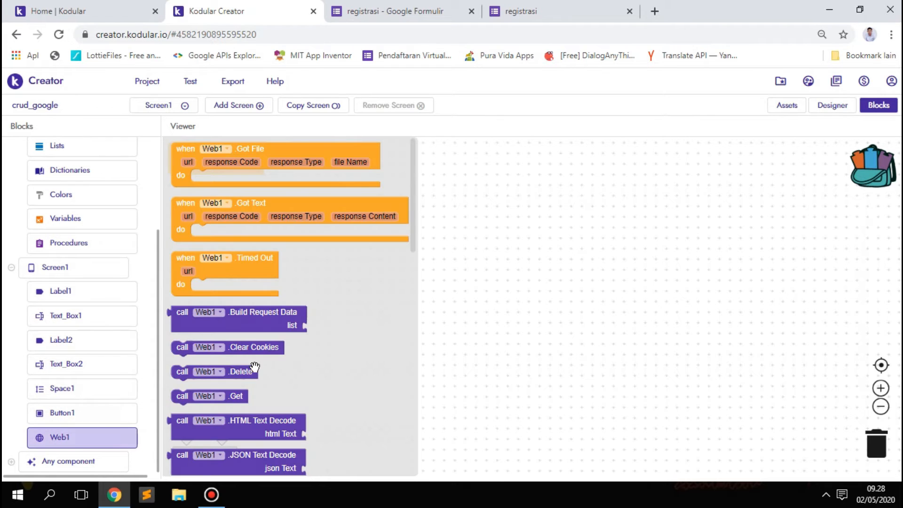
{"action": "scroll", "coordinate": [249, 369], "scroll_direction": "down", "scroll_amount": 6}
{"action": "scroll", "coordinate": [260, 364], "scroll_direction": "down", "scroll_amount": 5}
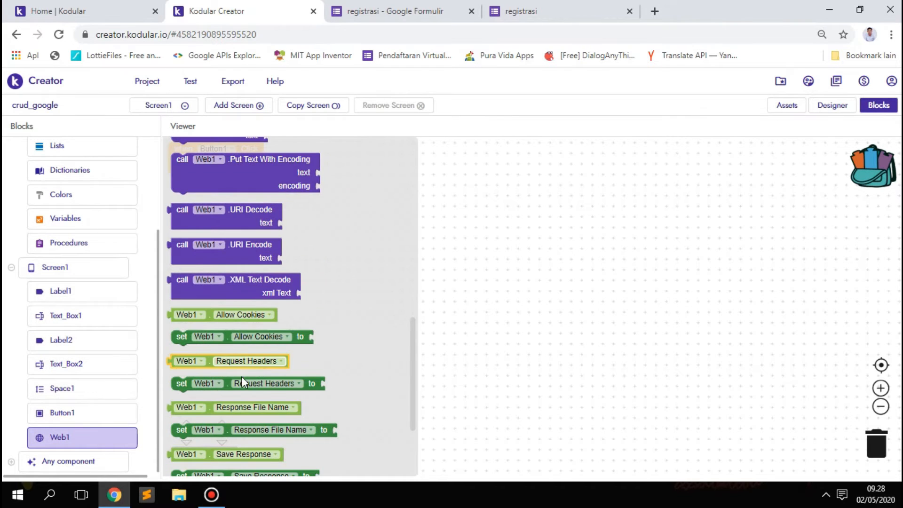
{"action": "scroll", "coordinate": [251, 370], "scroll_direction": "down", "scroll_amount": 3}
{"action": "left_click_drag", "start_coordinate": [181, 440], "coordinate": [207, 168]}
{"action": "scroll", "coordinate": [258, 287], "scroll_direction": "up", "scroll_amount": 2}
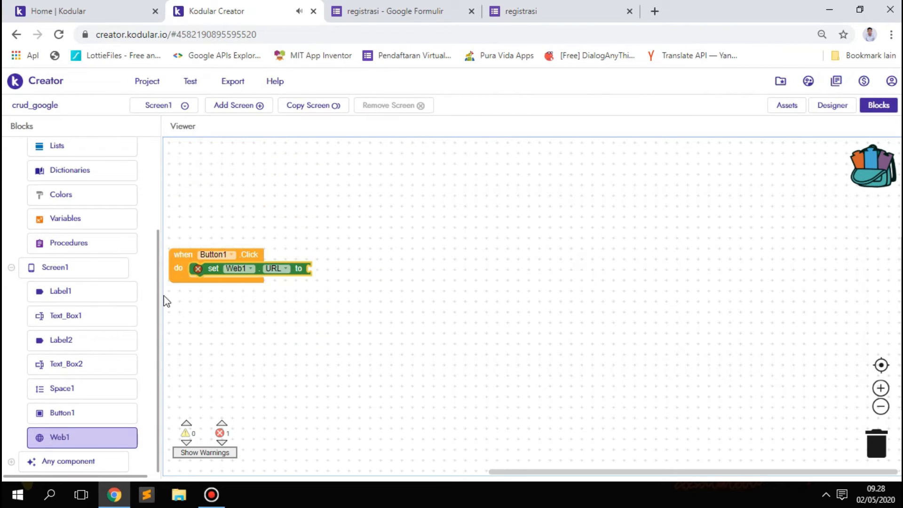
Attach an empty text block to "set Web1.URL to" and paste the copied Google Form URL into it.
{"action": "scroll", "coordinate": [77, 241], "scroll_direction": "up", "scroll_amount": 3}
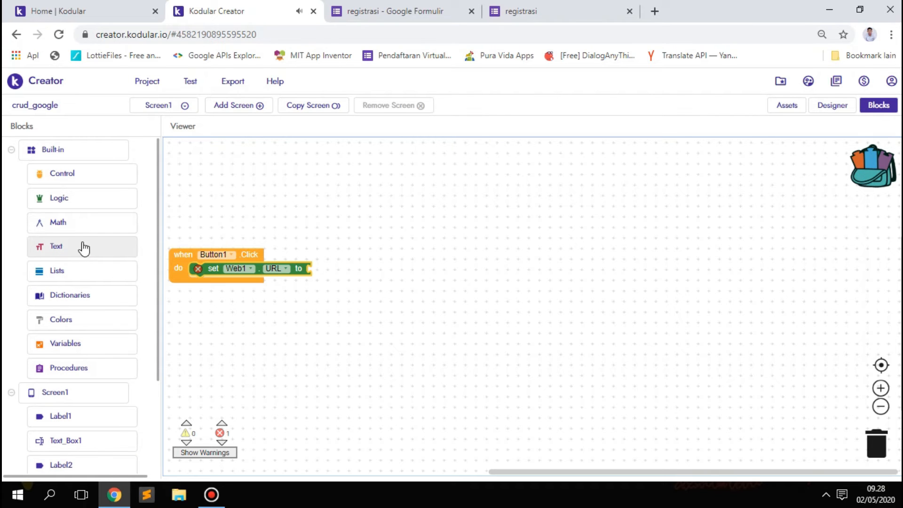
{"action": "left_click", "coordinate": [45, 248]}
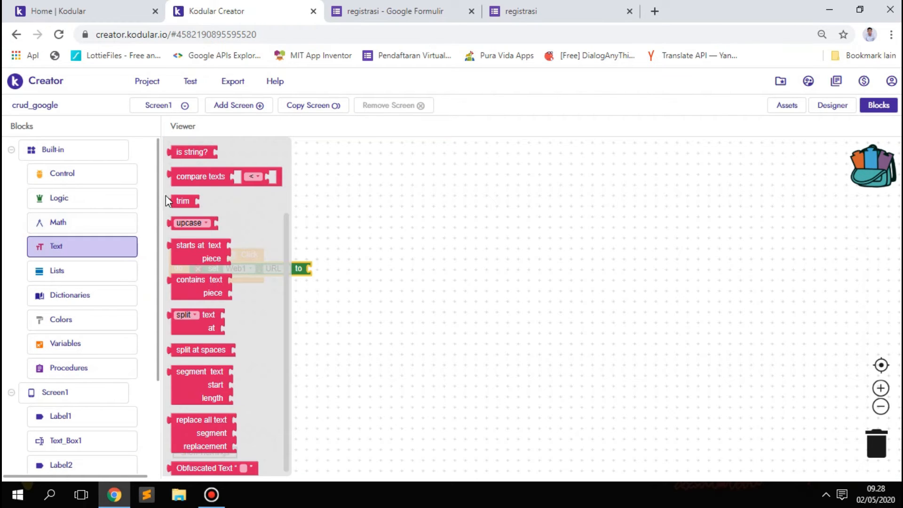
{"action": "scroll", "coordinate": [228, 209], "scroll_direction": "up", "scroll_amount": 2}
{"action": "left_click", "coordinate": [187, 149]}
{"action": "left_click_drag", "start_coordinate": [322, 268], "coordinate": [328, 274]}
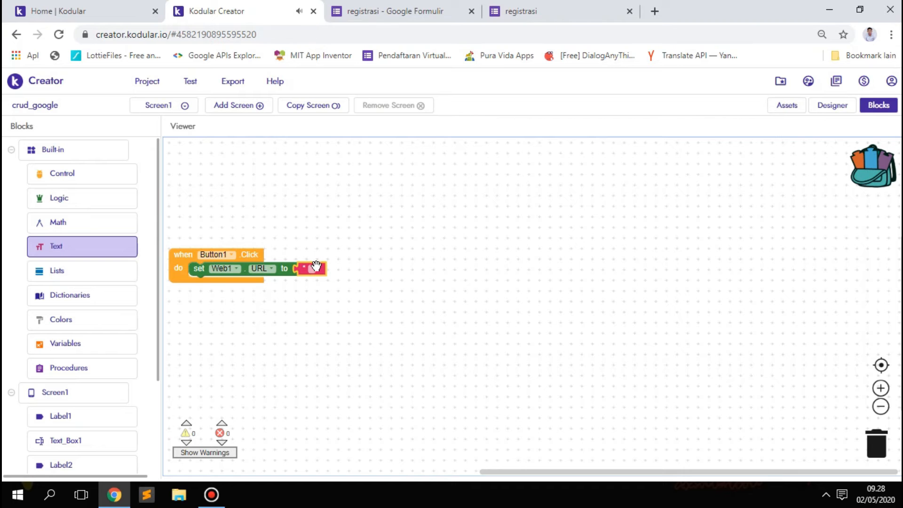
{"action": "left_click", "coordinate": [313, 268]}
{"action": "right_click", "coordinate": [311, 268]}
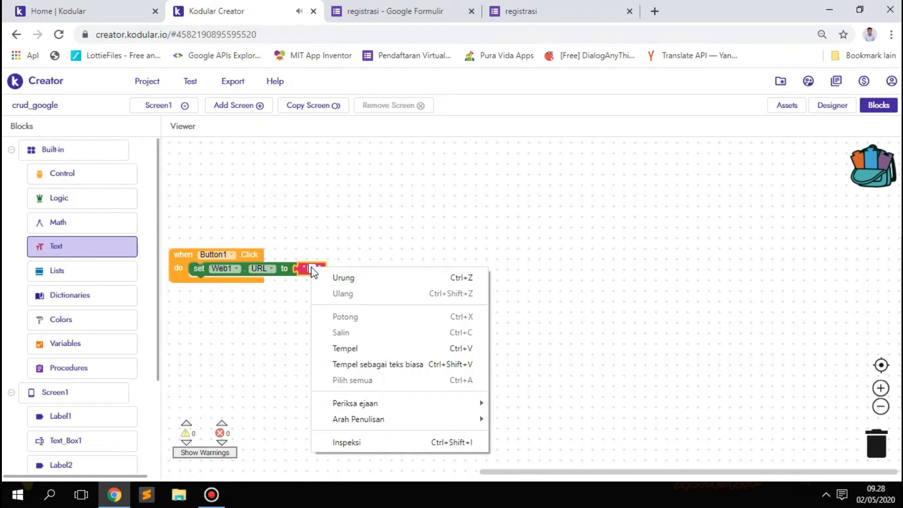
{"action": "left_click", "coordinate": [348, 346]}
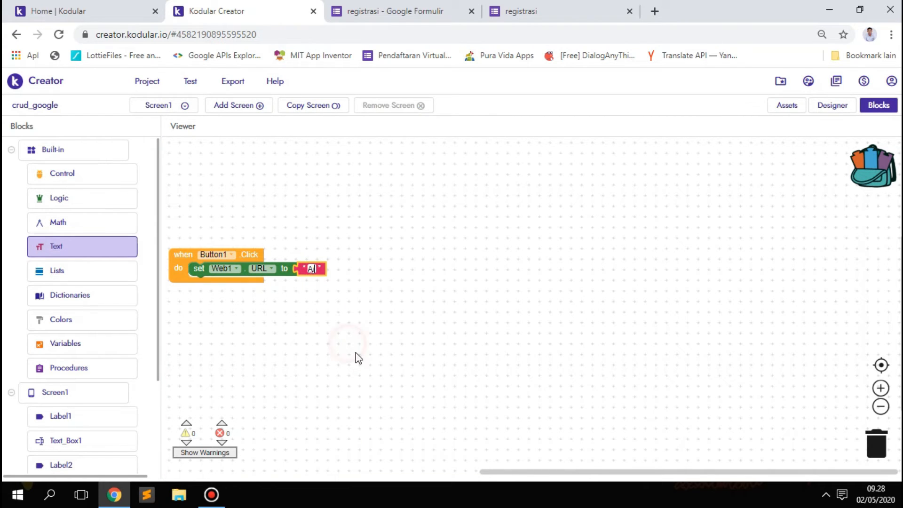
{"action": "left_click", "coordinate": [441, 309]}
Append "formResponse" to the end of the form URL in the text block.
{"action": "left_click", "coordinate": [548, 265]}
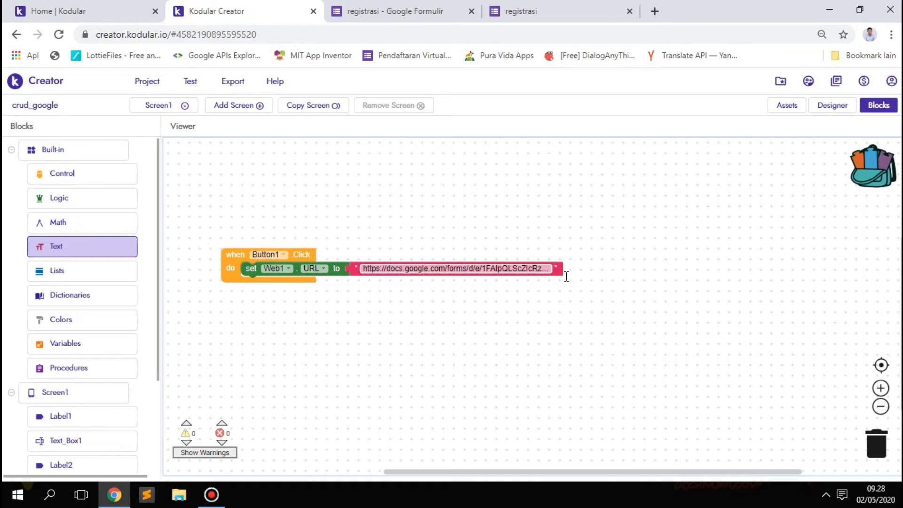
{"action": "key", "text": "End"}
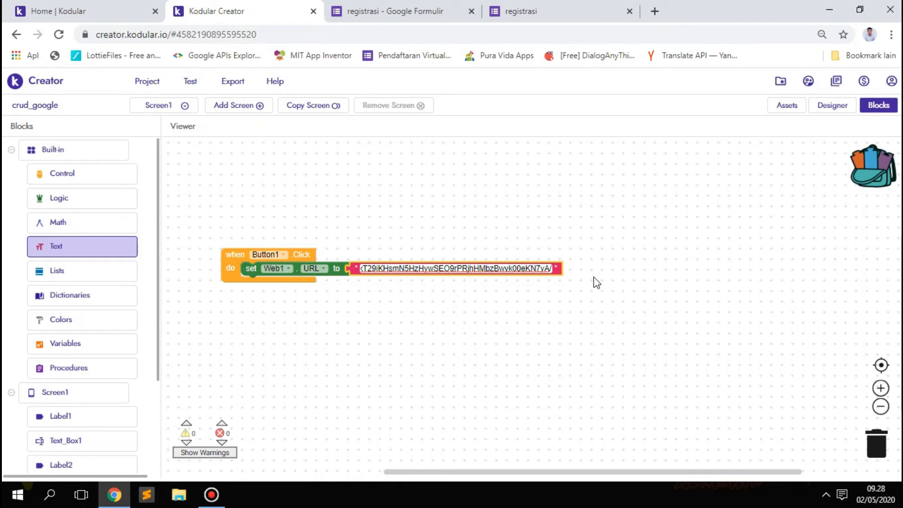
{"action": "type", "text": "f"}
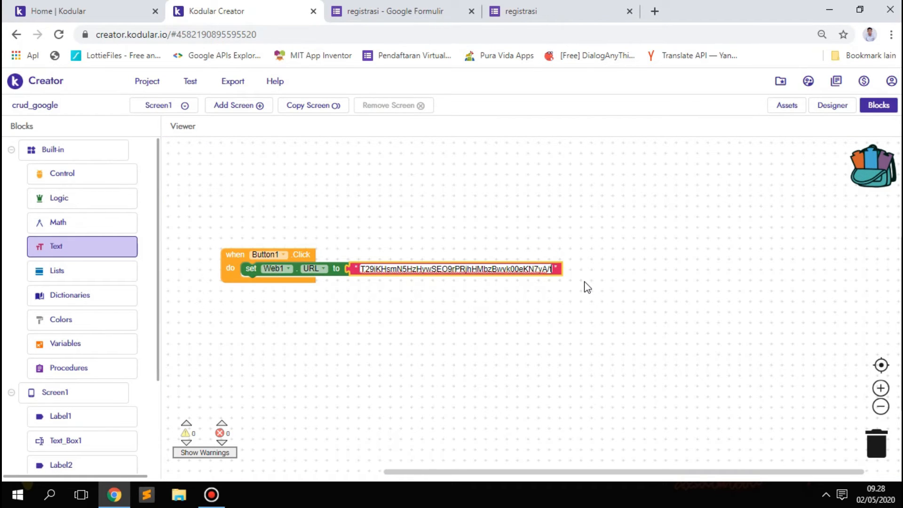
{"action": "type", "text": "or"}
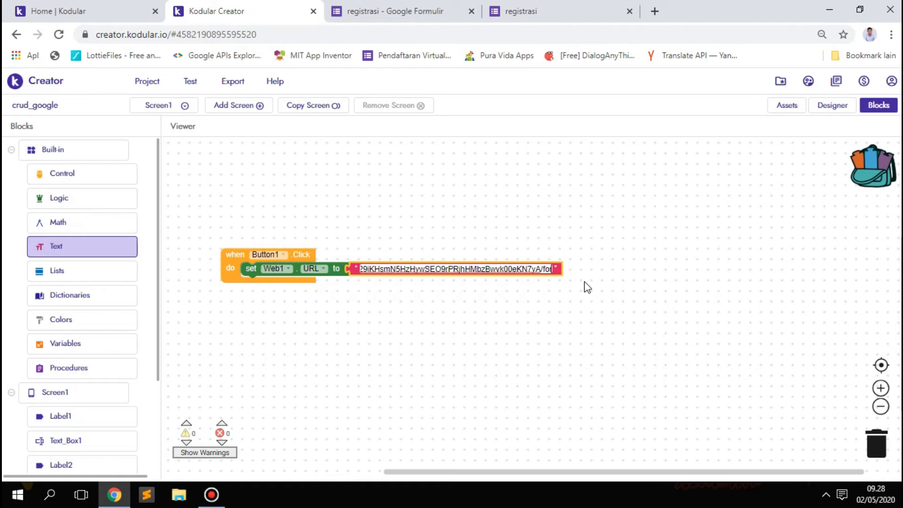
{"action": "type", "text": "mResponse"}
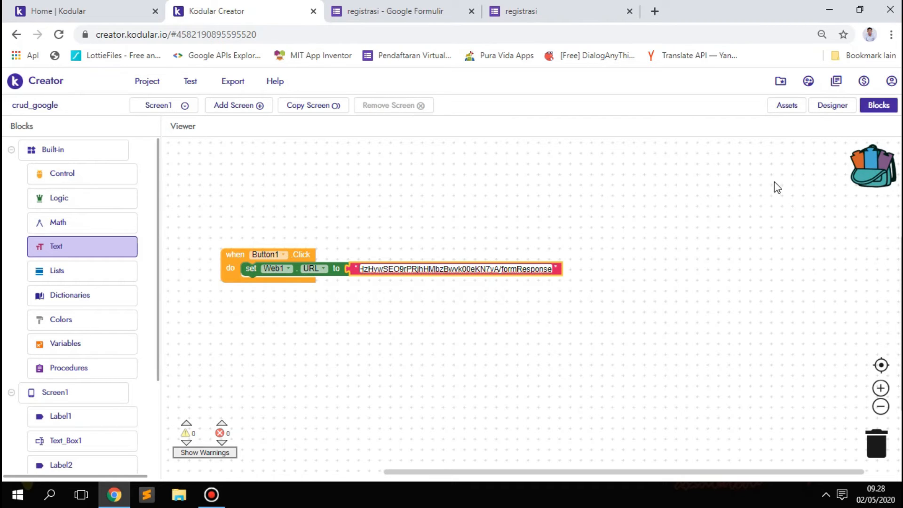
{"action": "left_click", "coordinate": [406, 325]}
Insert a join text block into "set Web1.URL to" with the form URL as its first item.
{"action": "left_click", "coordinate": [72, 247]}
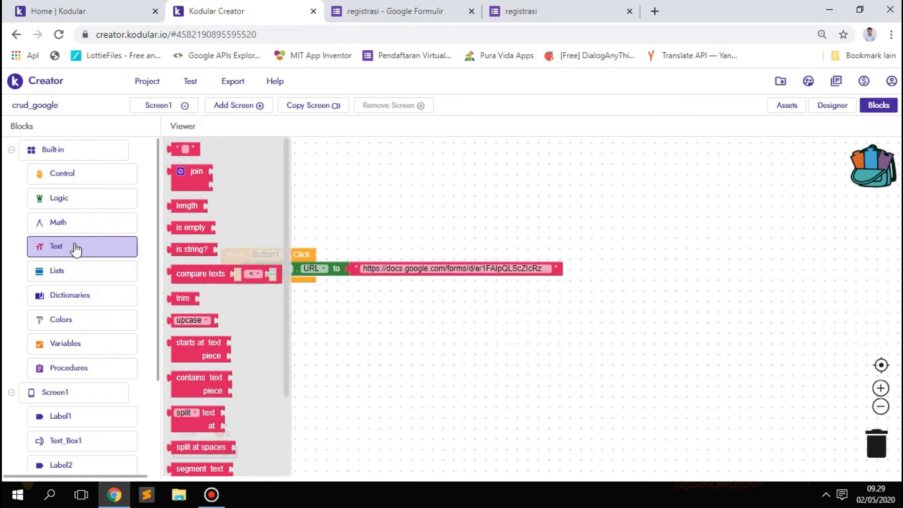
{"action": "left_click_drag", "start_coordinate": [175, 185], "coordinate": [404, 270]}
{"action": "left_click", "coordinate": [446, 208]}
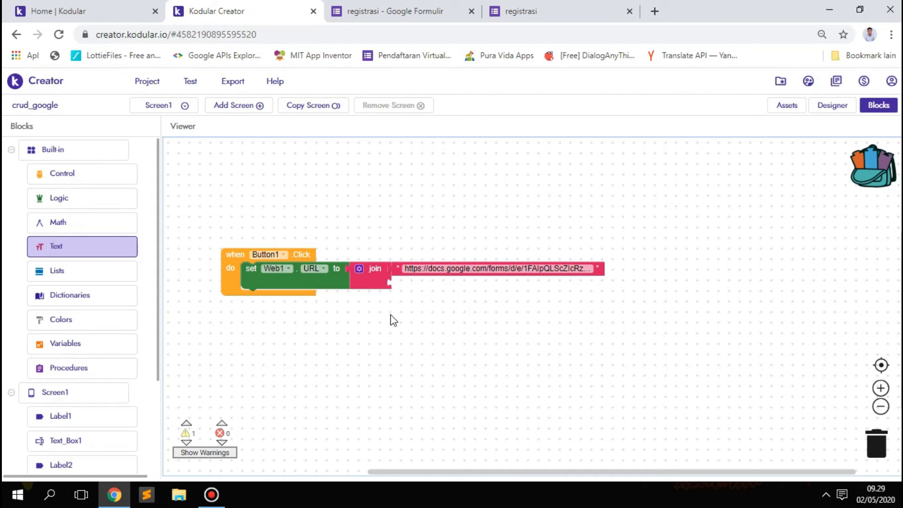
Look over the nama and umur answer fields in the registrasi form preview and close the preview.
{"action": "left_click", "coordinate": [409, 4]}
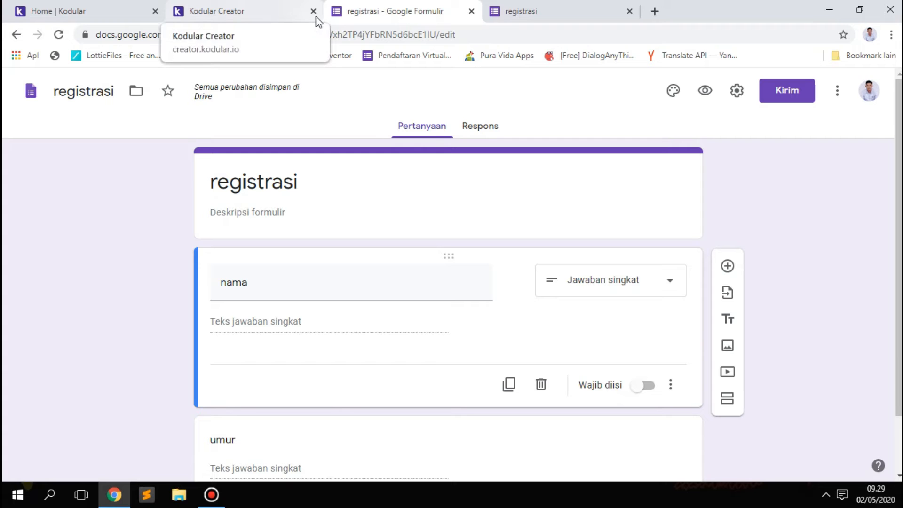
{"action": "left_click", "coordinate": [572, 8]}
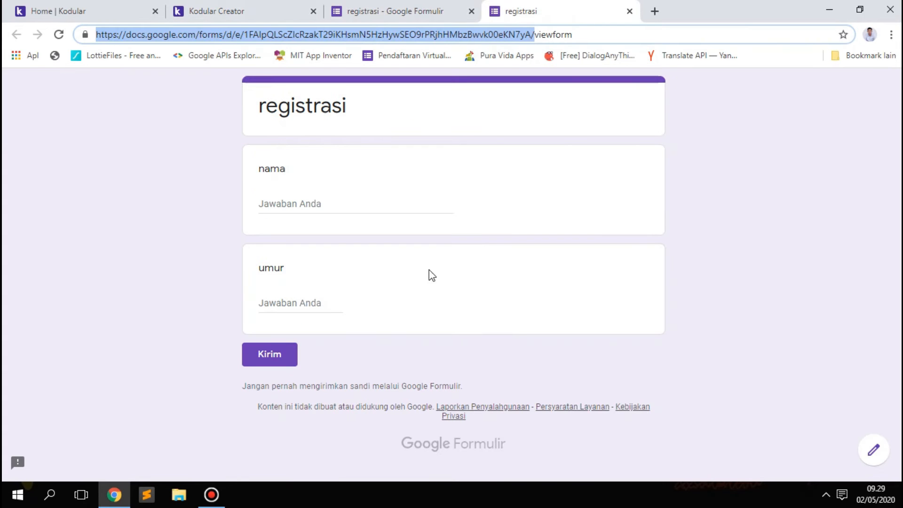
{"action": "left_click", "coordinate": [313, 203]}
{"action": "left_click", "coordinate": [303, 302]}
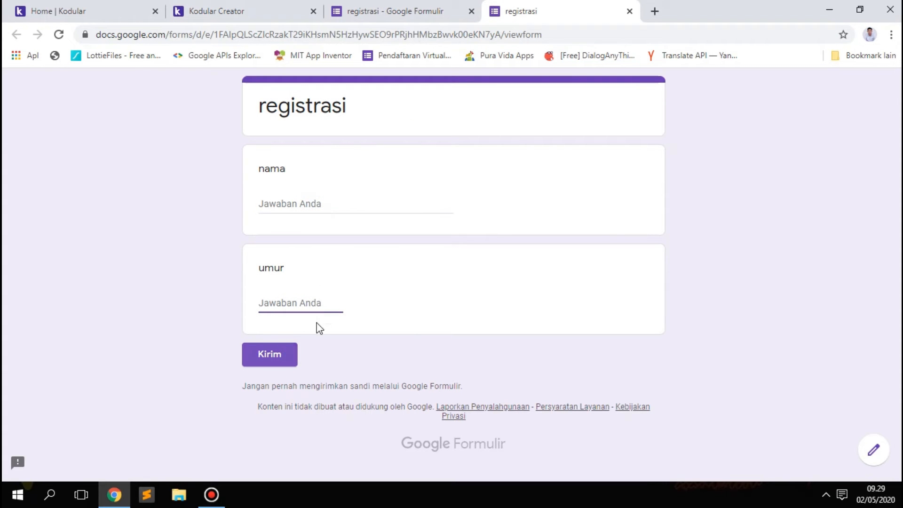
{"action": "left_click", "coordinate": [629, 11]}
{"action": "left_click", "coordinate": [534, 118]}
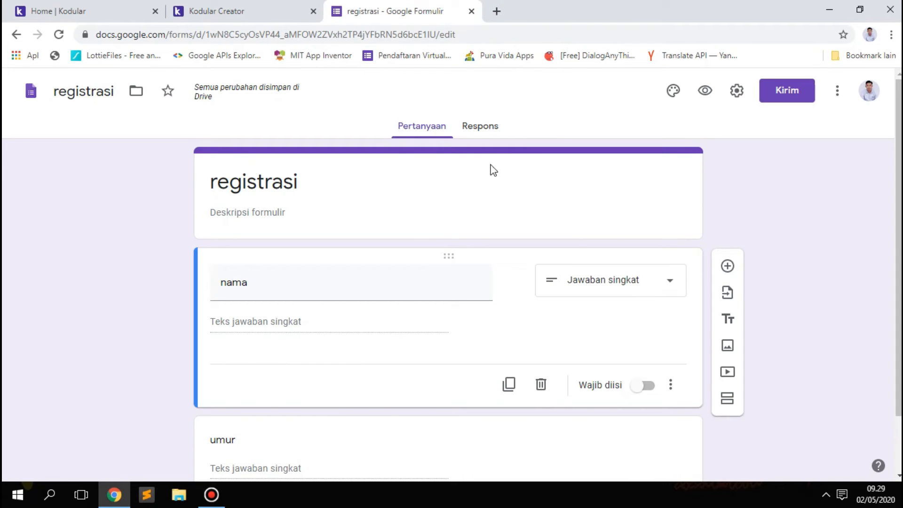
Generate a prefilled link for the registrasi form with nama "x" and umur "1", and copy the link.
{"action": "left_click", "coordinate": [837, 92]}
{"action": "left_click", "coordinate": [761, 240]}
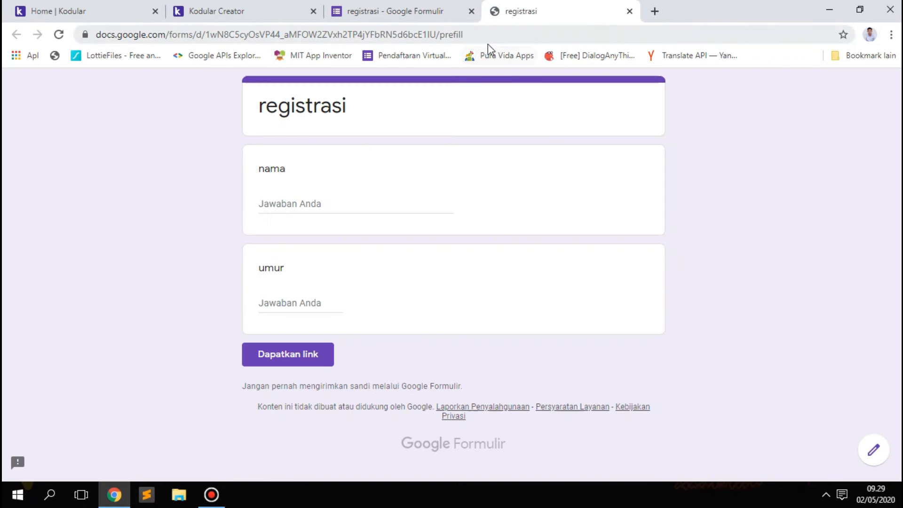
{"action": "left_click", "coordinate": [287, 202]}
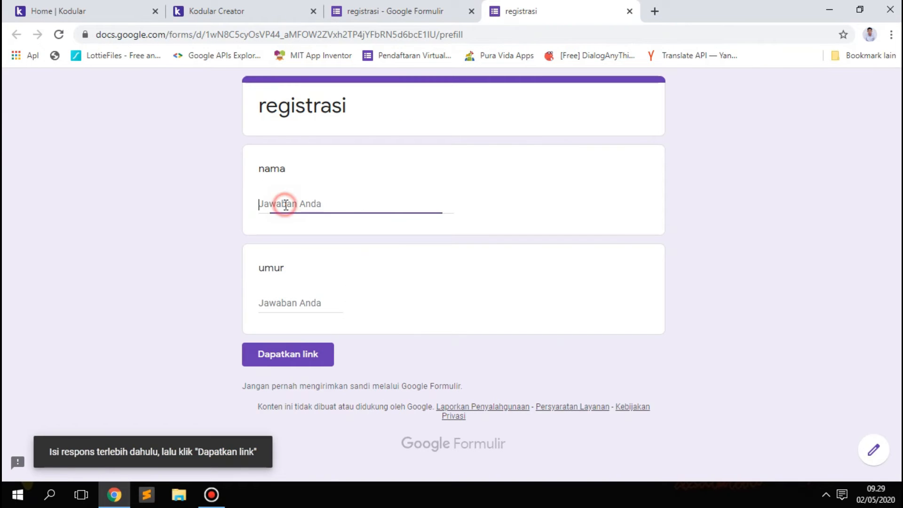
{"action": "type", "text": "x"}
{"action": "type", "text": "1"}
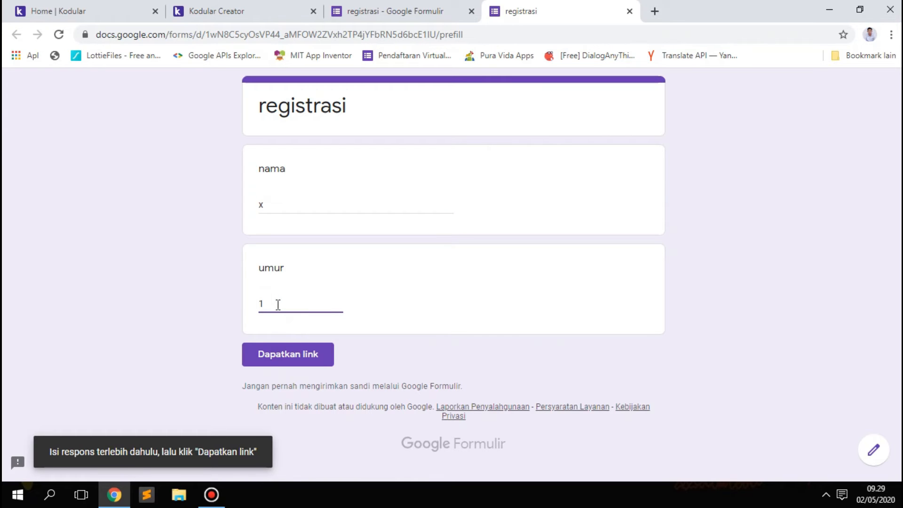
{"action": "left_click", "coordinate": [283, 353]}
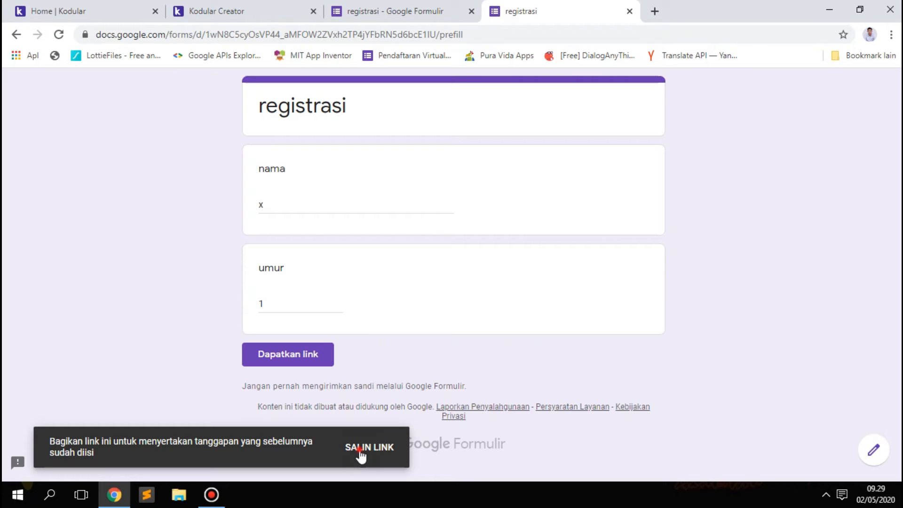
{"action": "left_click", "coordinate": [360, 449]}
Paste the prefilled form link over the current URL in the browser to read its entry parameters.
{"action": "left_click", "coordinate": [406, 41]}
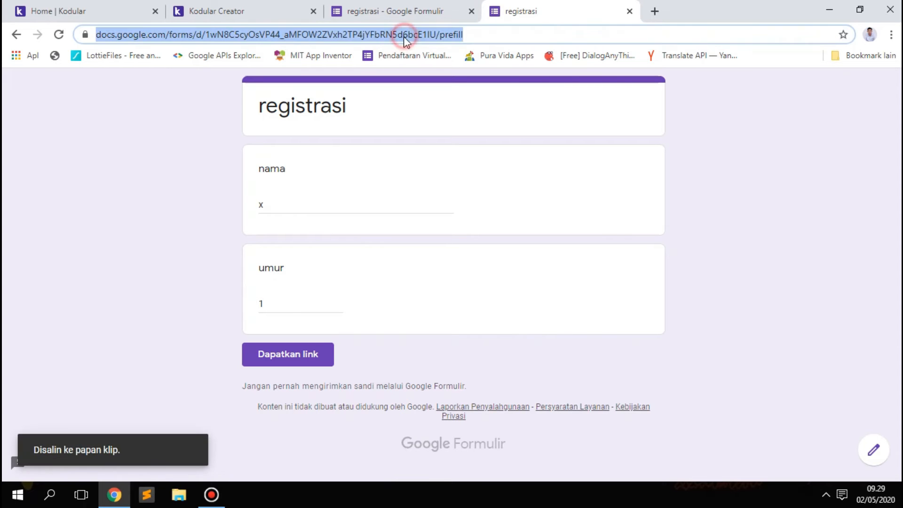
{"action": "type", "text": "https://docs.google.com/forms/d/e/1FAIpQLScZIcRzakT29iKHsmN5HzHywSEO9rPRjhHMbzBwvk00eKN7yA/viewform?usp=pp_url&entry.1214414965=x&entry.461392916=1"}
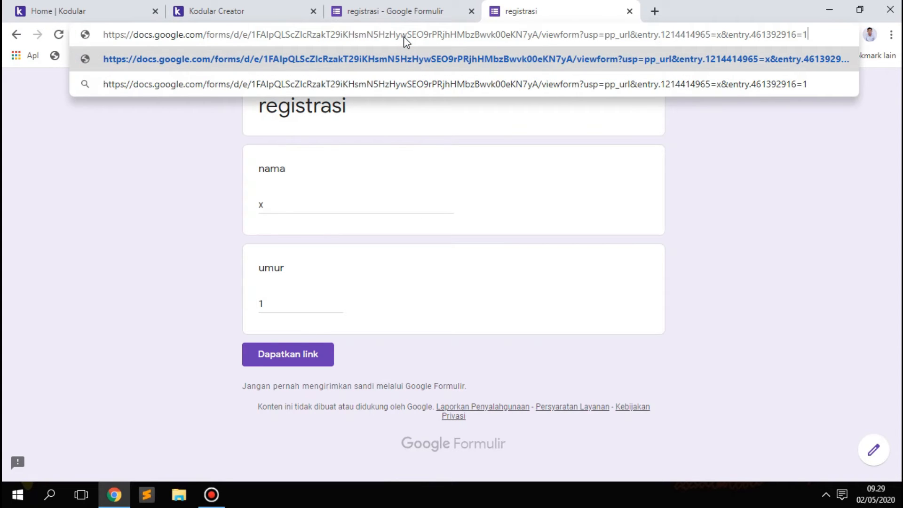
{"action": "left_click", "coordinate": [759, 203]}
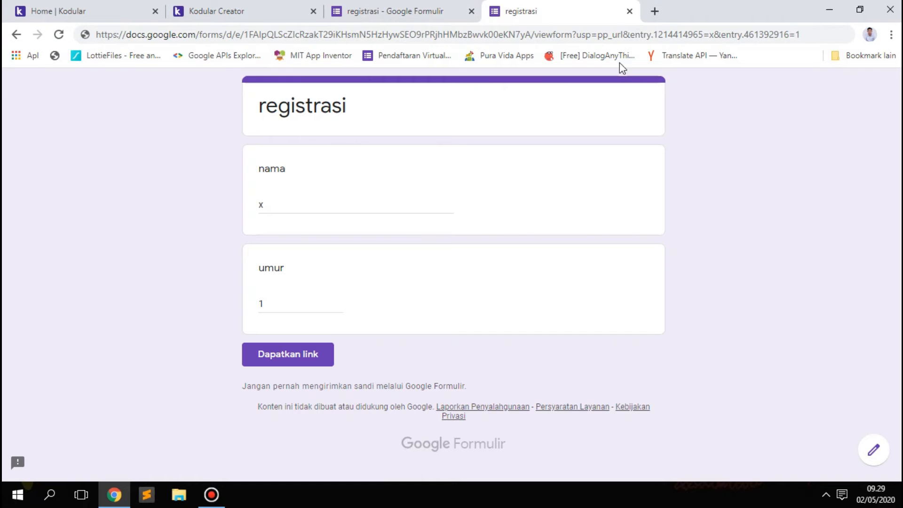
{"action": "left_click_drag", "start_coordinate": [624, 34], "coordinate": [703, 36]}
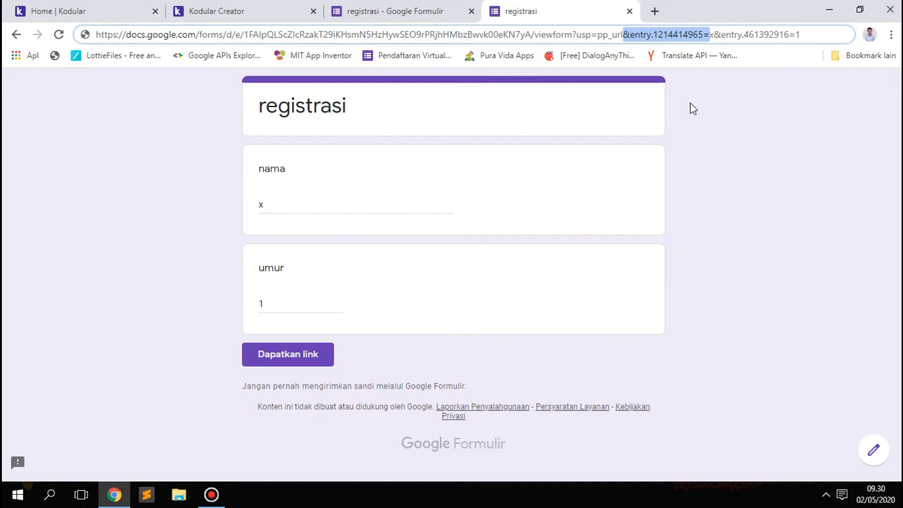
{"action": "right_click", "coordinate": [700, 35]}
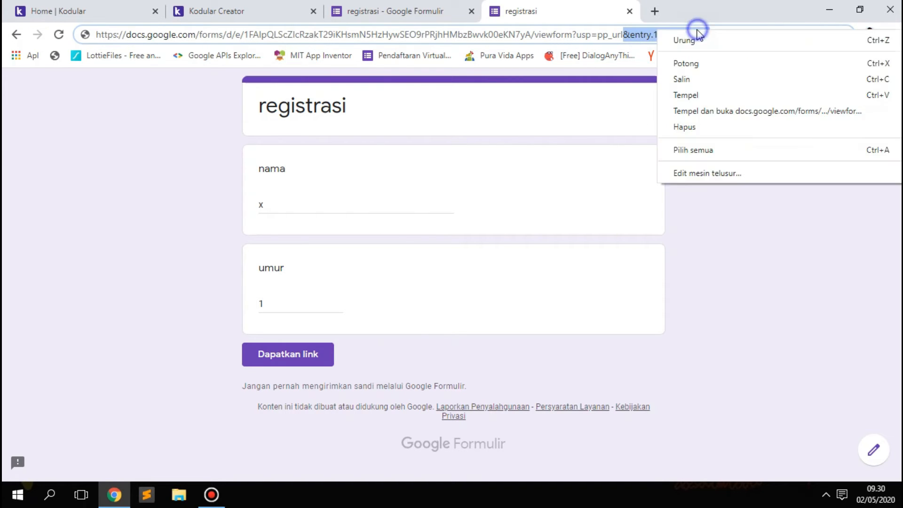
{"action": "left_click", "coordinate": [684, 213]}
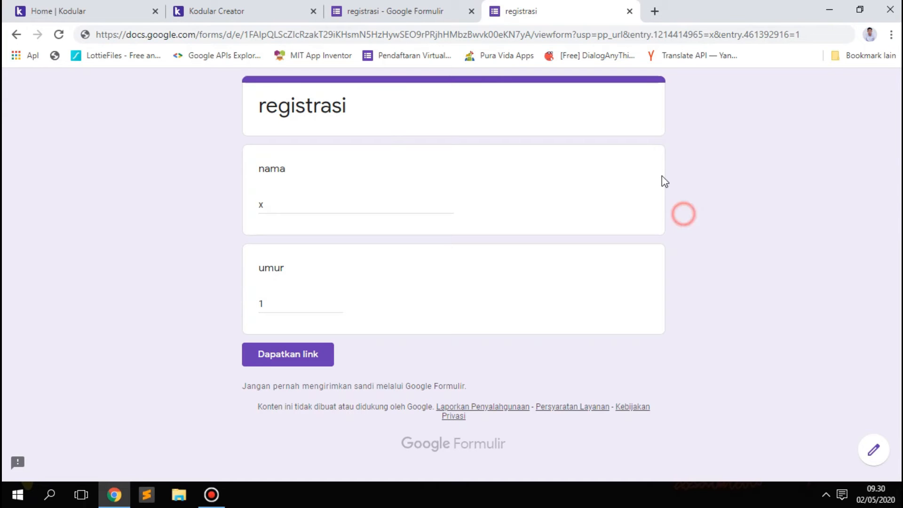
Copy the nama parameter "&entry.1214414965=" from the prefilled form link.
{"action": "left_click_drag", "start_coordinate": [623, 37], "coordinate": [705, 37]}
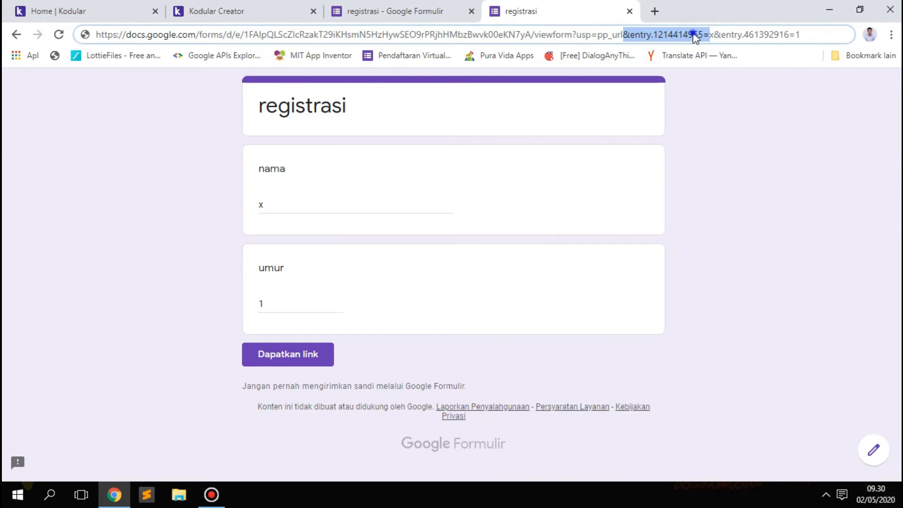
{"action": "right_click", "coordinate": [695, 36]}
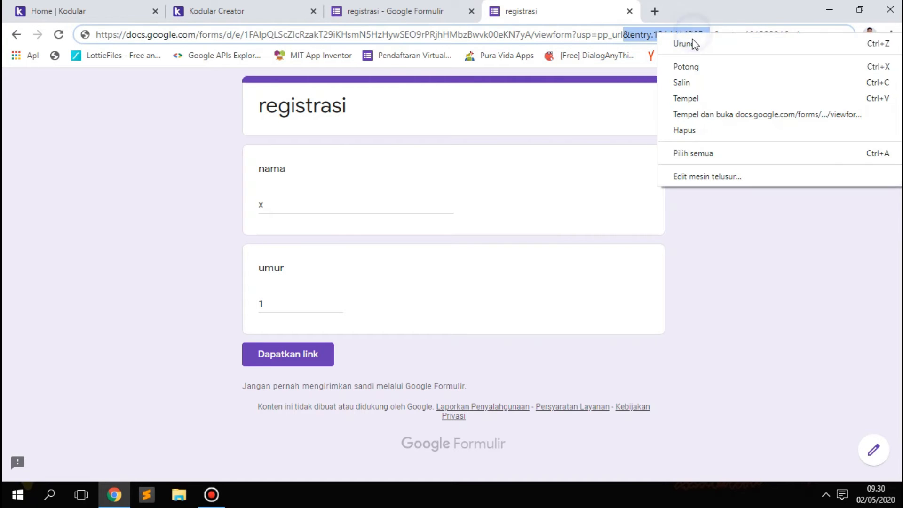
{"action": "left_click", "coordinate": [684, 85]}
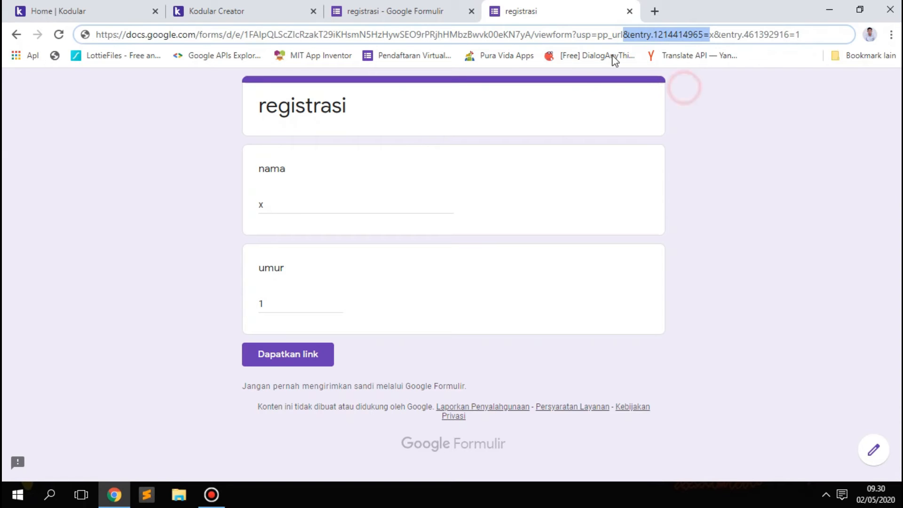
In the Kodular project, add a text block as the join's second item and paste the copied nama parameter into it.
{"action": "left_click", "coordinate": [235, 14]}
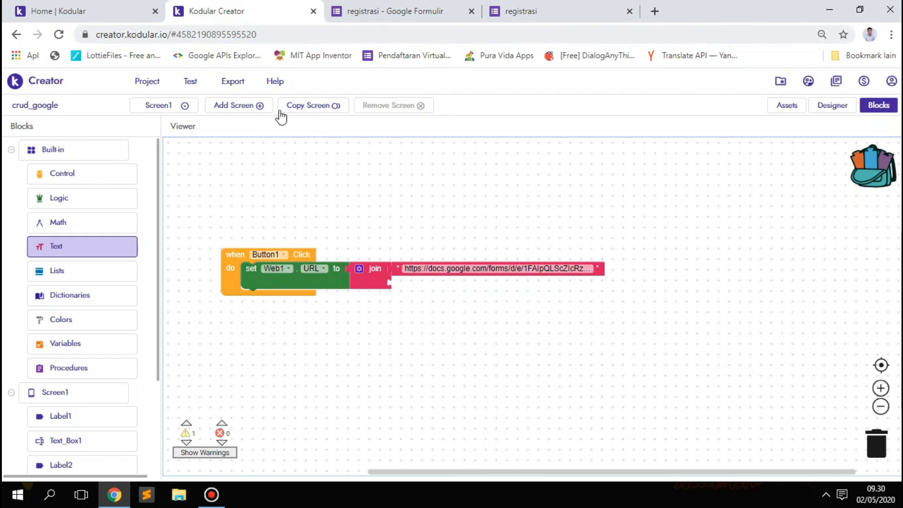
{"action": "left_click", "coordinate": [79, 242]}
{"action": "left_click_drag", "start_coordinate": [186, 149], "coordinate": [405, 283]}
{"action": "right_click", "coordinate": [405, 282]}
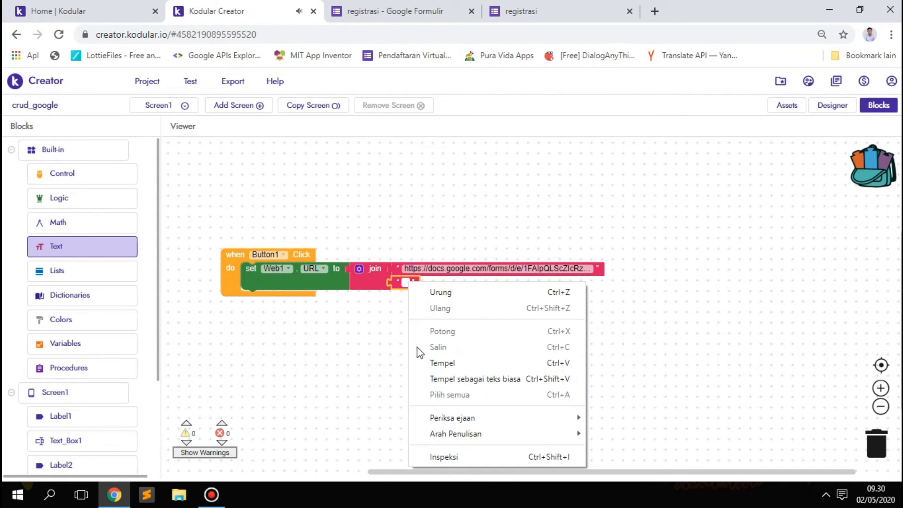
{"action": "left_click", "coordinate": [423, 363]}
{"action": "left_click", "coordinate": [420, 331]}
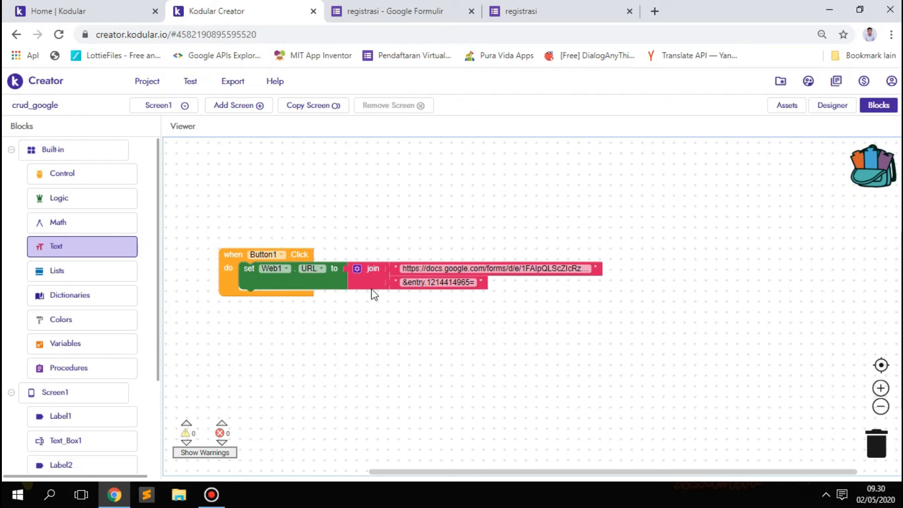
Add a third input to the join block and change its second item's text to "?entry.1214414965=".
{"action": "left_click", "coordinate": [356, 269]}
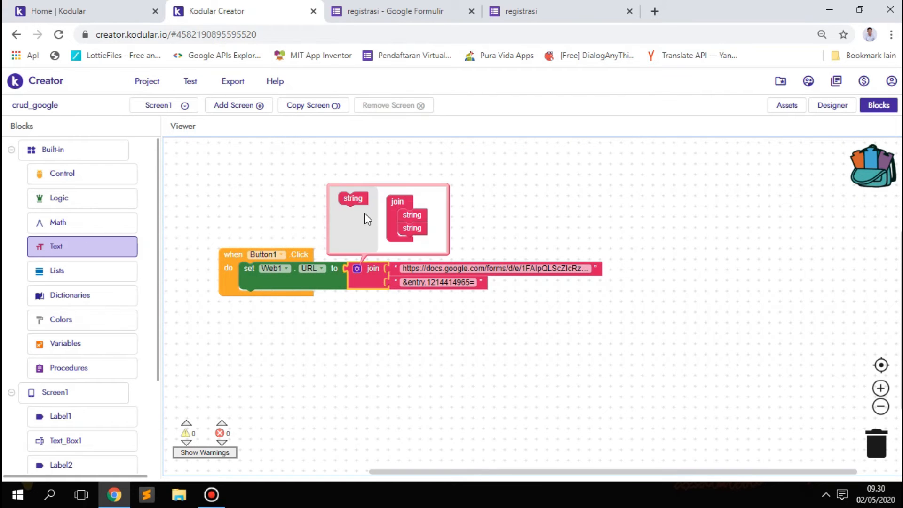
{"action": "left_click_drag", "start_coordinate": [390, 228], "coordinate": [404, 239]}
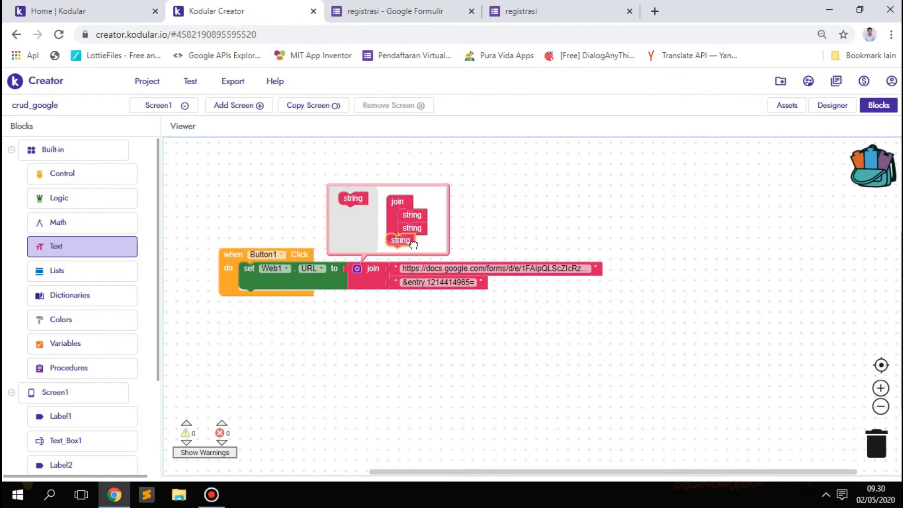
{"action": "left_click", "coordinate": [415, 336]}
{"action": "left_click", "coordinate": [407, 282]}
{"action": "left_click", "coordinate": [407, 282]}
{"action": "key", "text": "BackSpace"}
{"action": "type", "text": "?"}
{"action": "left_click", "coordinate": [425, 325]}
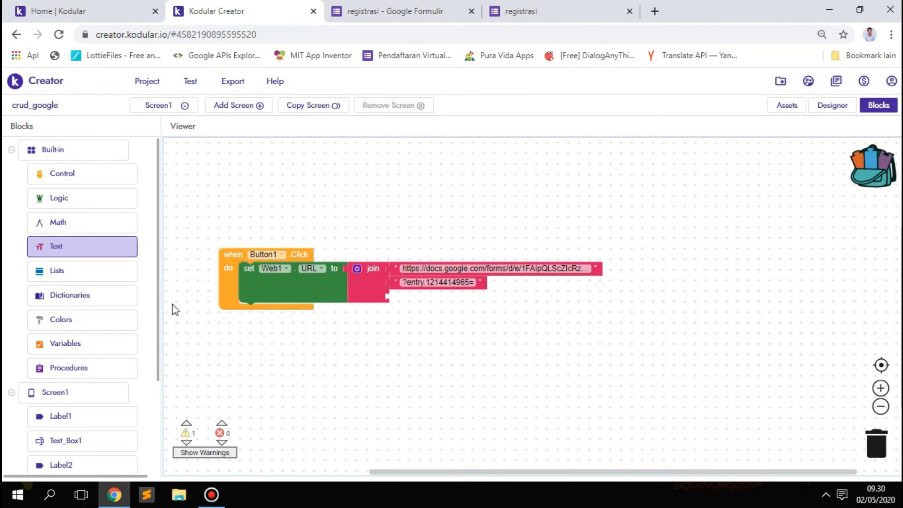
Attach the Text_Box1.Text getter to the join block's third input.
{"action": "scroll", "coordinate": [71, 385], "scroll_direction": "down", "scroll_amount": 3}
{"action": "left_click", "coordinate": [97, 315]}
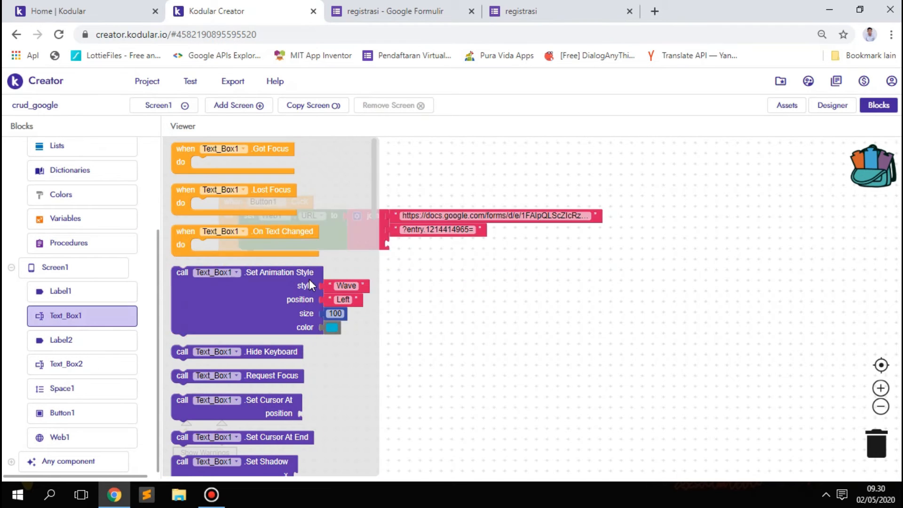
{"action": "scroll", "coordinate": [309, 284], "scroll_direction": "down", "scroll_amount": 10}
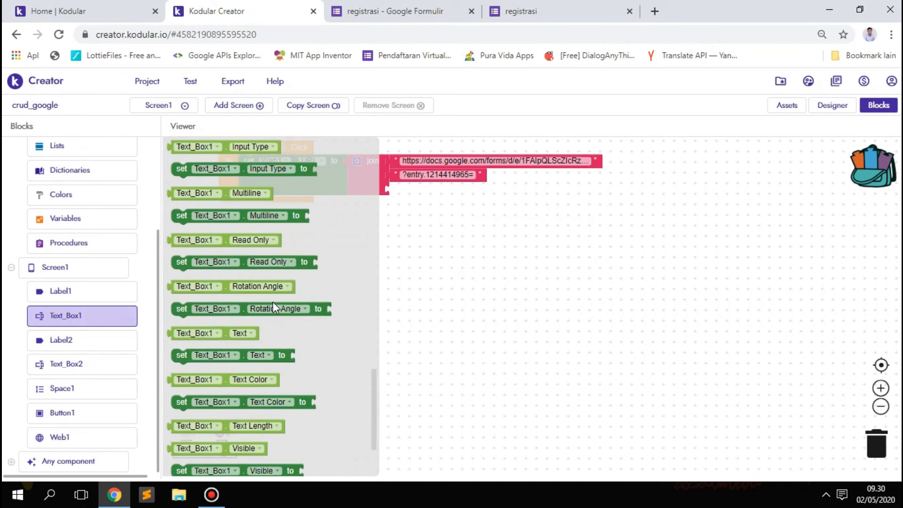
{"action": "left_click_drag", "start_coordinate": [252, 329], "coordinate": [471, 185]}
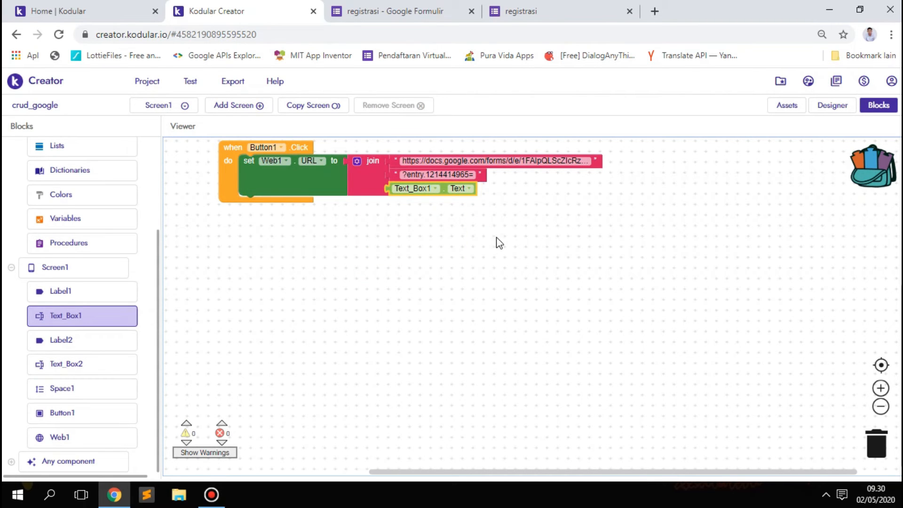
{"action": "scroll", "coordinate": [447, 299], "scroll_direction": "up", "scroll_amount": 1}
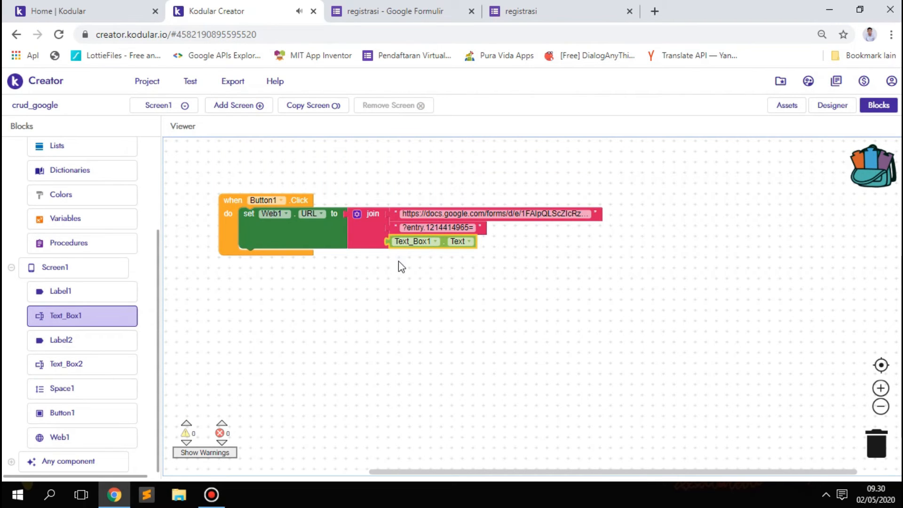
Extend the join block with two more string inputs, making five in total.
{"action": "left_click", "coordinate": [358, 215]}
{"action": "left_click", "coordinate": [348, 274]}
{"action": "mouse_move", "coordinate": [347, 274]}
{"action": "left_mouse_down"}
{"action": "mouse_move", "coordinate": [400, 324]}
{"action": "mouse_move", "coordinate": [403, 343]}
{"action": "left_mouse_up"}
{"action": "left_click_drag", "start_coordinate": [352, 272], "coordinate": [410, 357]}
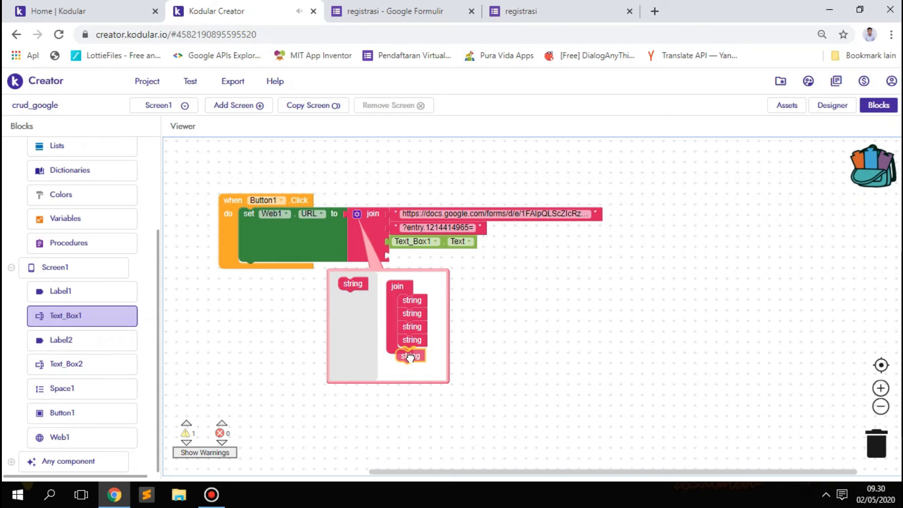
{"action": "left_click", "coordinate": [535, 305]}
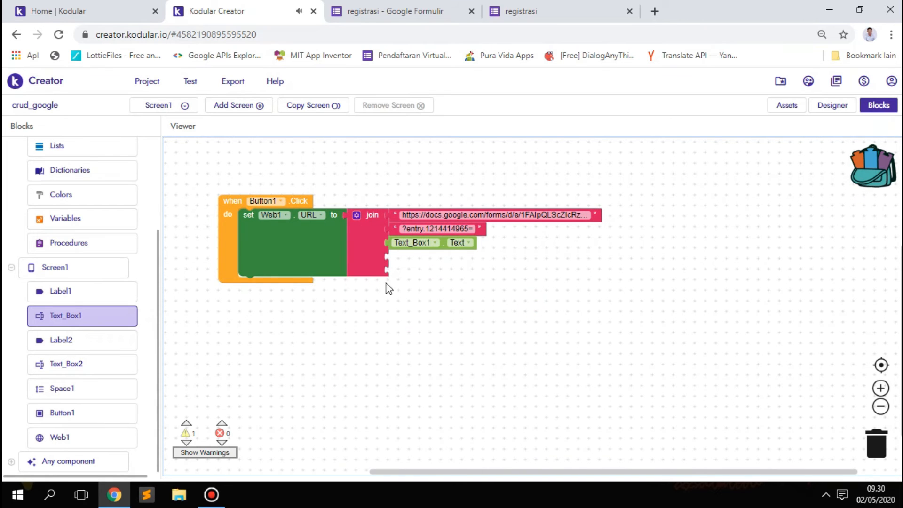
Switch to the prefilled registrasi form and copy the umur parameter "&entry.461392916=" from its link.
{"action": "left_click", "coordinate": [437, 7]}
{"action": "left_click", "coordinate": [605, 12]}
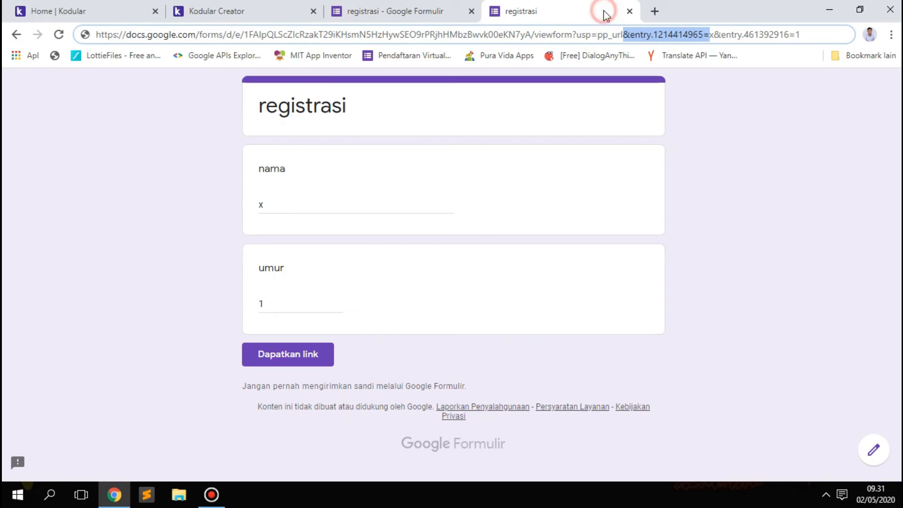
{"action": "left_click_drag", "start_coordinate": [713, 35], "coordinate": [795, 36]}
{"action": "right_click", "coordinate": [769, 35]}
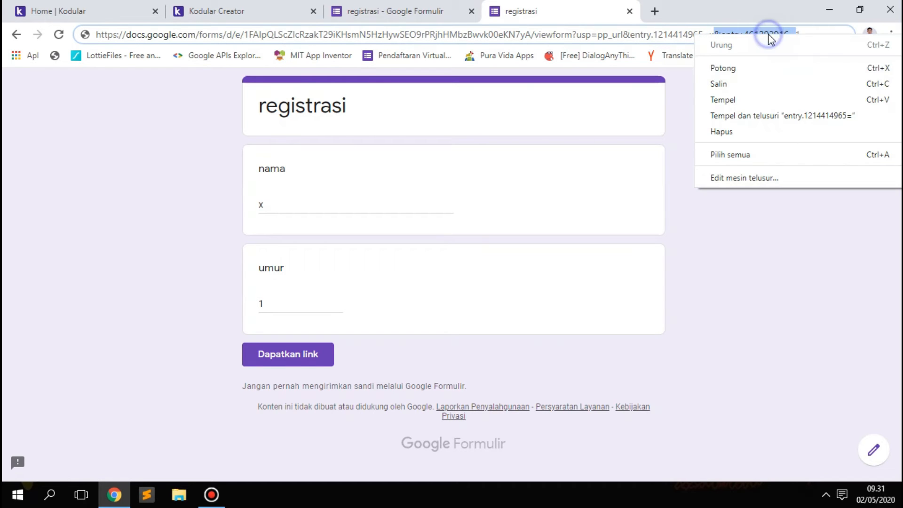
{"action": "left_click", "coordinate": [724, 85]}
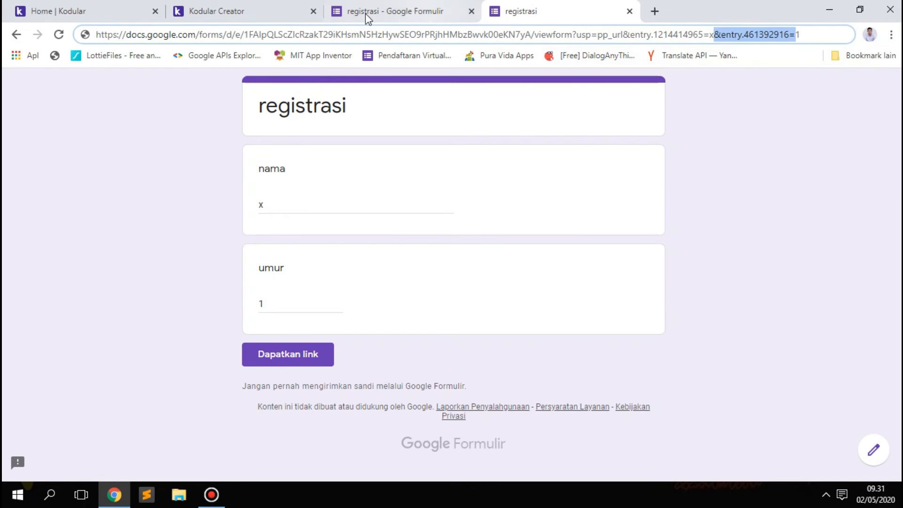
Back in Kodular, attach a text block to the join's fourth input and paste "&entry.461392916=" into it.
{"action": "left_click", "coordinate": [273, 14]}
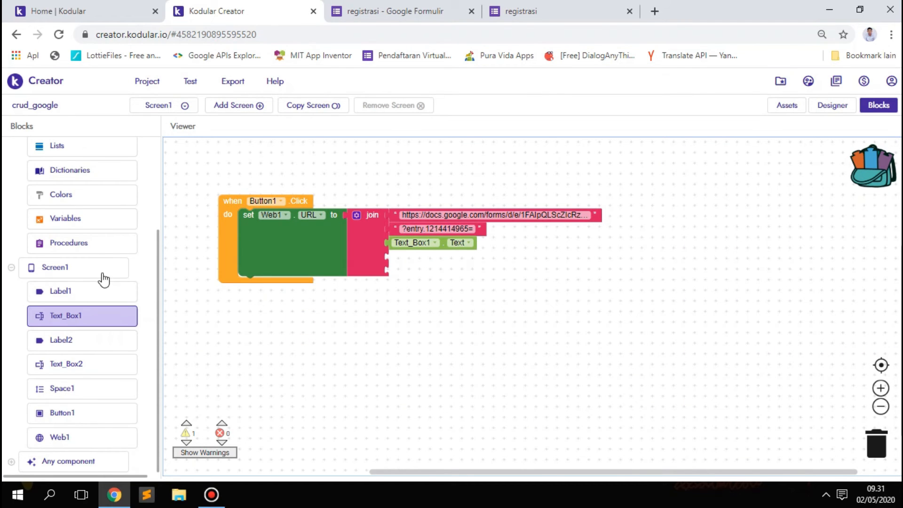
{"action": "scroll", "coordinate": [96, 266], "scroll_direction": "up", "scroll_amount": 3}
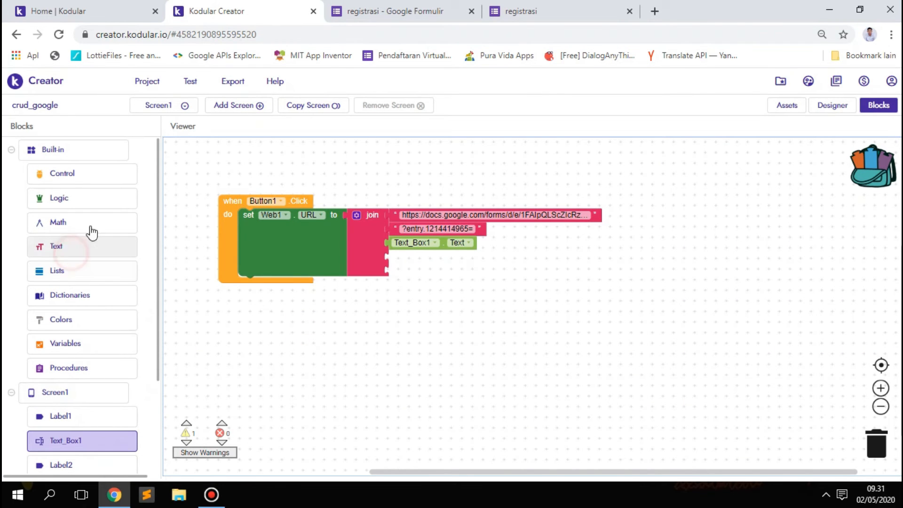
{"action": "left_click", "coordinate": [87, 242]}
{"action": "left_click_drag", "start_coordinate": [187, 149], "coordinate": [407, 258]}
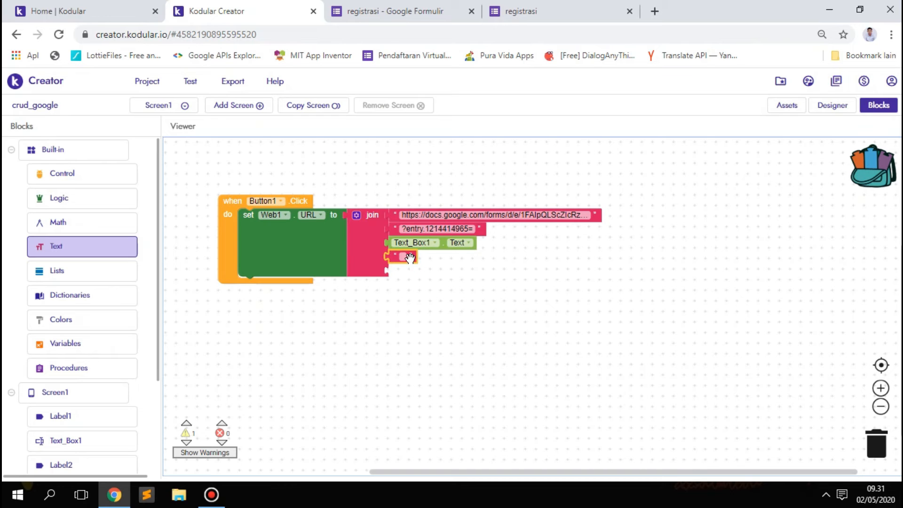
{"action": "left_click", "coordinate": [405, 256]}
{"action": "right_click", "coordinate": [406, 256]}
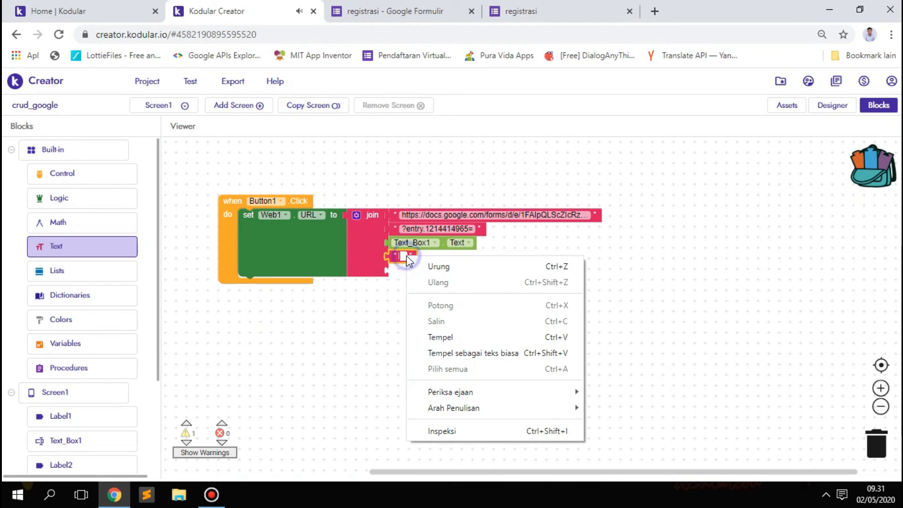
{"action": "left_click", "coordinate": [444, 338]}
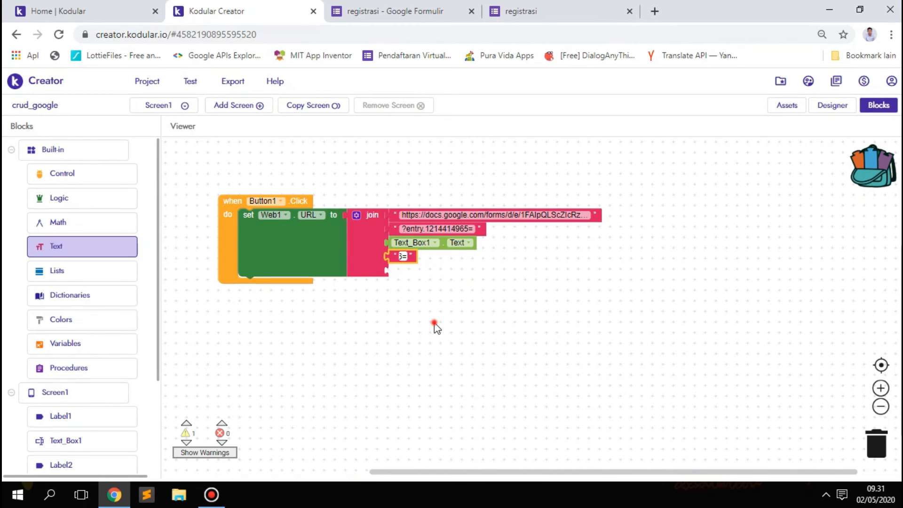
{"action": "left_click", "coordinate": [436, 323]}
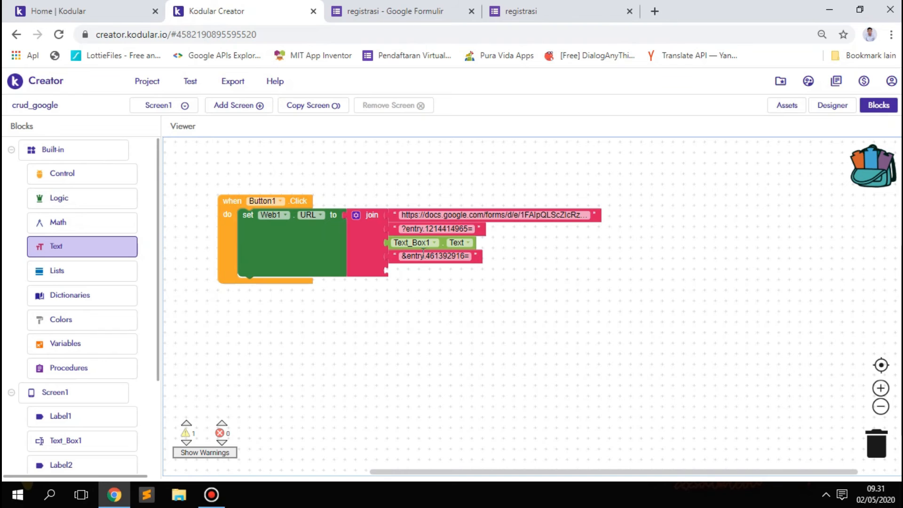
Duplicate the Text_Box1.Text block into the join's fifth input and change the copy's component to Text_Box2.
{"action": "right_click", "coordinate": [441, 242]}
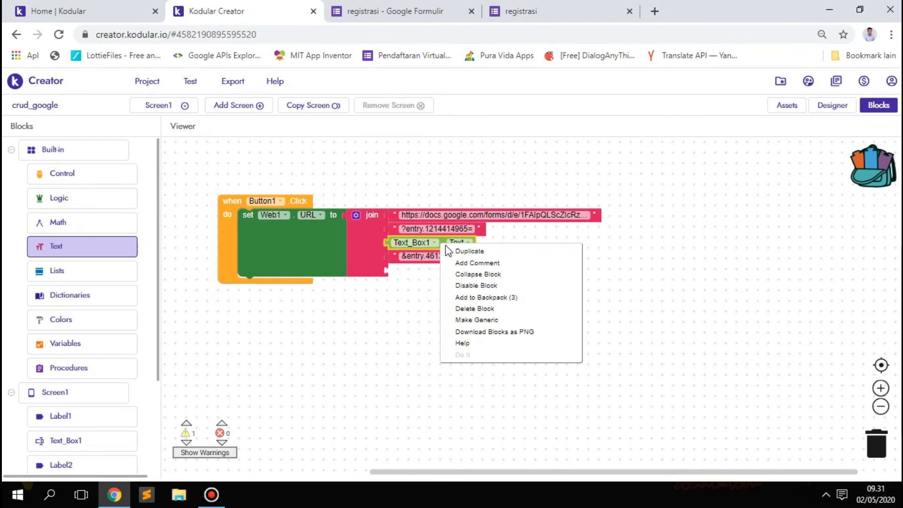
{"action": "left_click", "coordinate": [452, 251]}
{"action": "left_click_drag", "start_coordinate": [440, 268], "coordinate": [427, 278]}
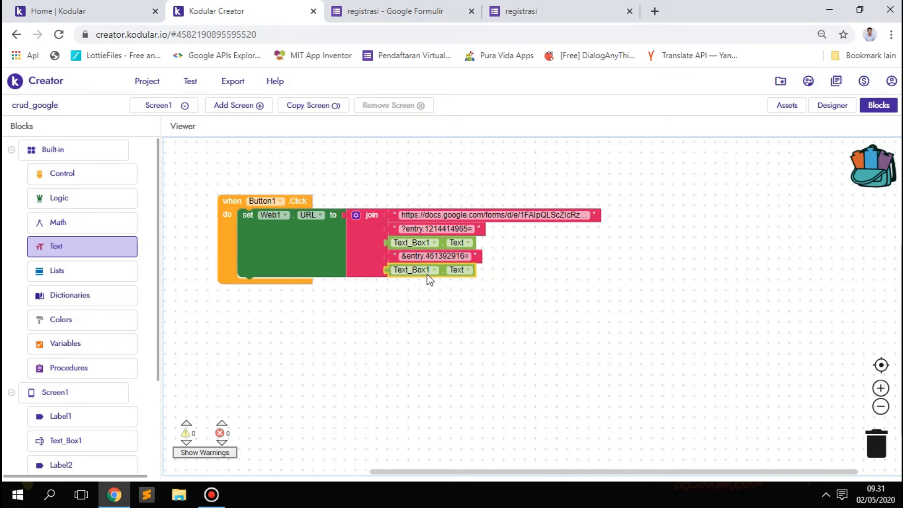
{"action": "left_click", "coordinate": [424, 273]}
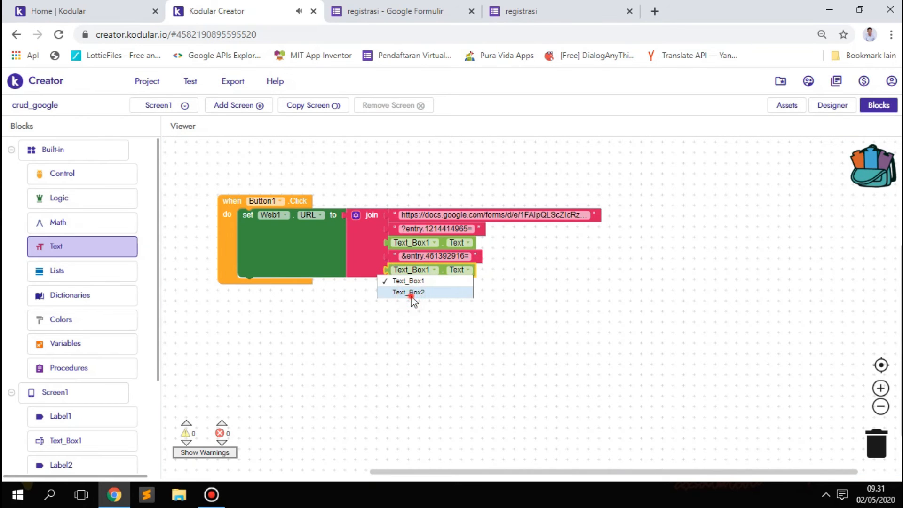
{"action": "left_click", "coordinate": [412, 293]}
{"action": "left_click", "coordinate": [405, 298]}
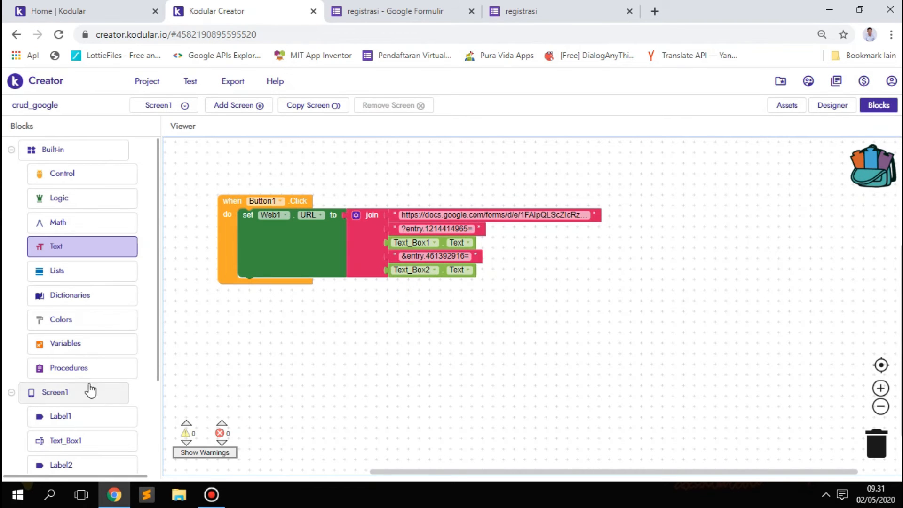
Add a "call Web1.Get" block below the set Web1.URL block in the Button1.Click event.
{"action": "scroll", "coordinate": [73, 389], "scroll_direction": "down", "scroll_amount": 3}
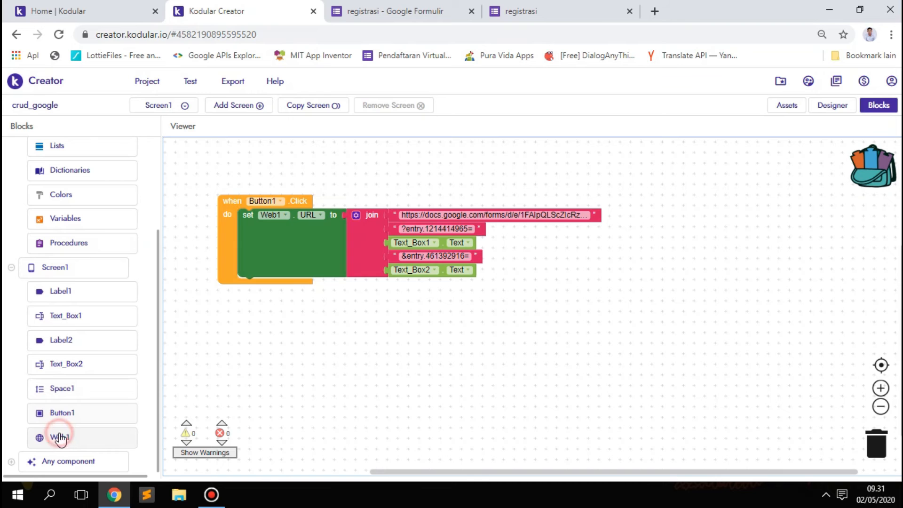
{"action": "left_click", "coordinate": [60, 438]}
{"action": "left_click_drag", "start_coordinate": [218, 399], "coordinate": [301, 277]}
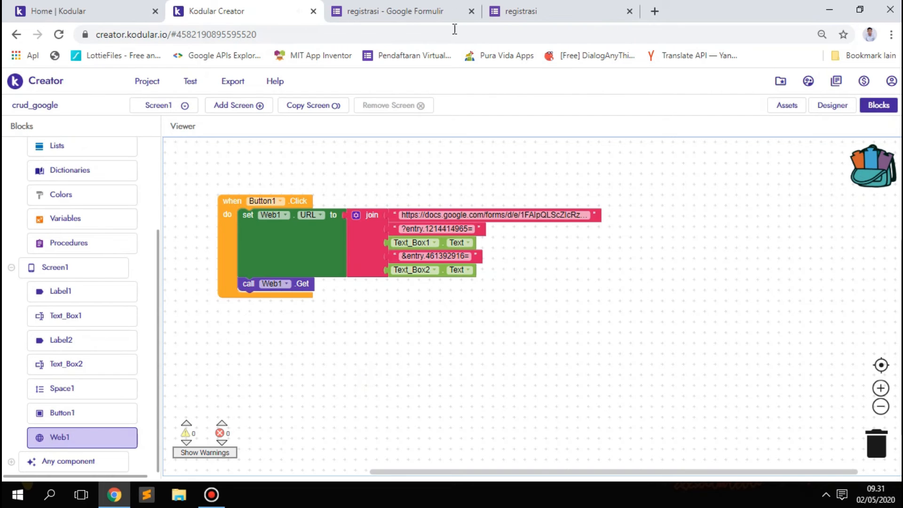
Switch to the registrasi form editor in Google Forms and view the form's responses.
{"action": "left_click", "coordinate": [588, 9]}
{"action": "left_click", "coordinate": [459, 7]}
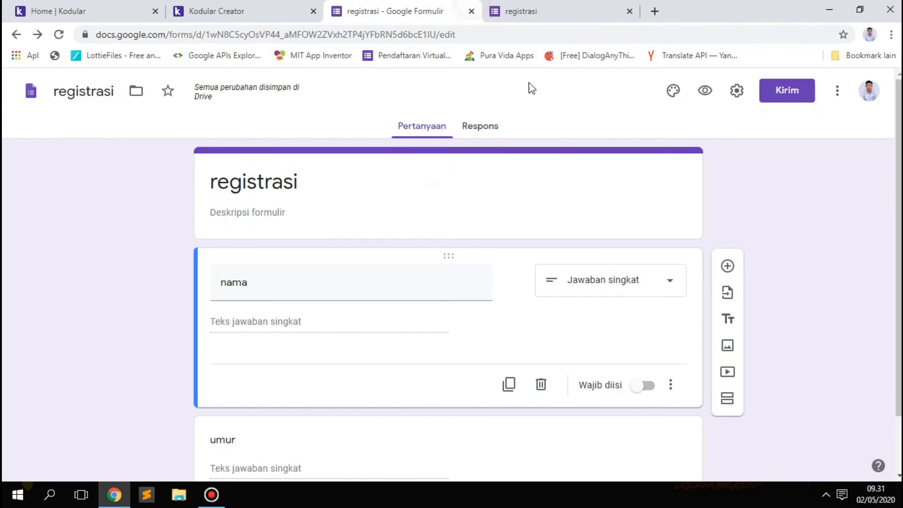
{"action": "left_click", "coordinate": [482, 131]}
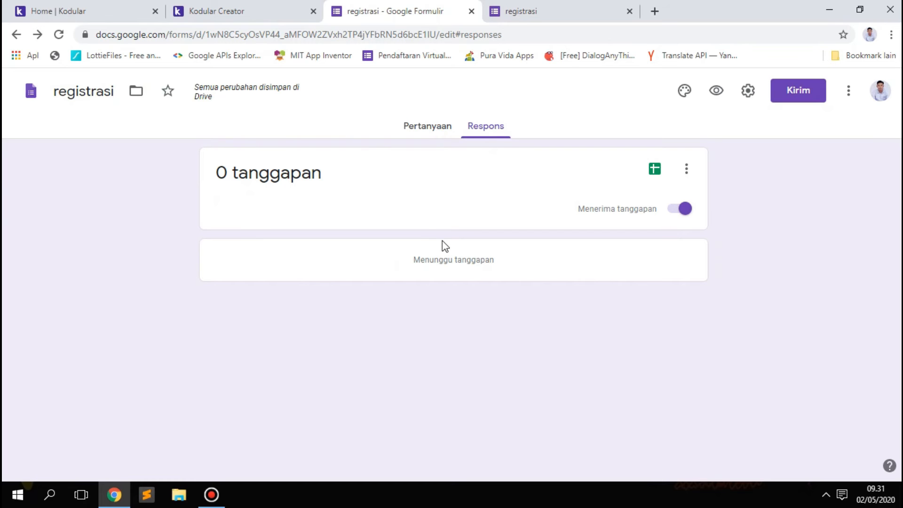
Close the prefilled registrasi form tab and return to the responses view of the registrasi form editor.
{"action": "left_click", "coordinate": [653, 171]}
{"action": "left_click", "coordinate": [435, 131]}
{"action": "left_click", "coordinate": [603, 9]}
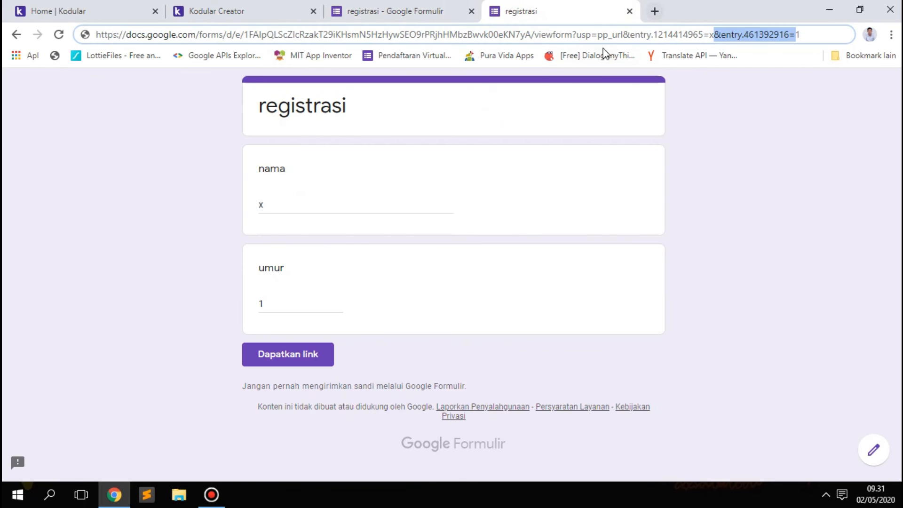
{"action": "left_click", "coordinate": [629, 11]}
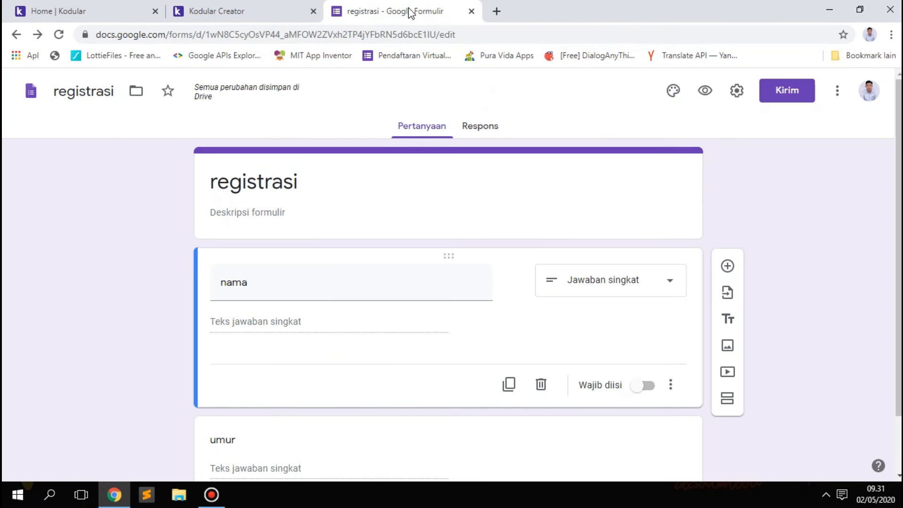
{"action": "left_click", "coordinate": [500, 128]}
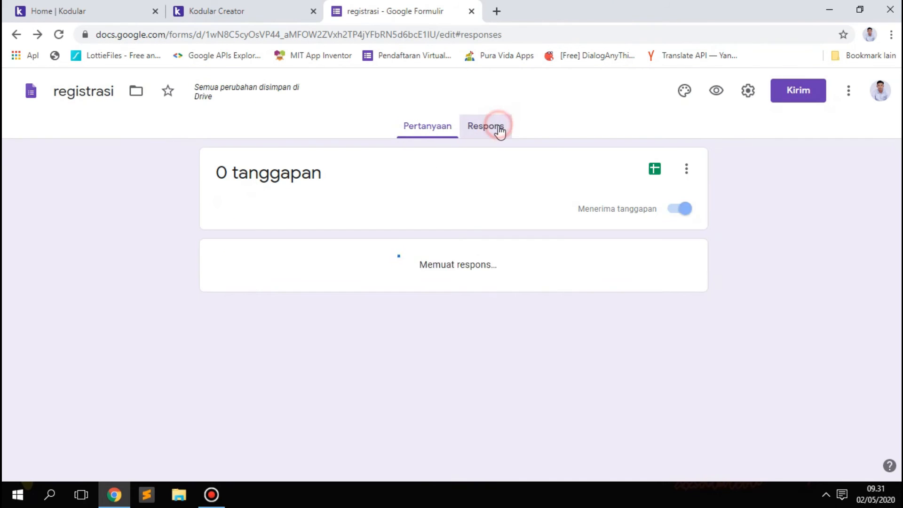
Create a new spreadsheet named "registrasi" as the destination for the form's responses.
{"action": "left_click", "coordinate": [653, 178]}
{"action": "left_click", "coordinate": [533, 163]}
{"action": "left_click_drag", "start_coordinate": [533, 162], "coordinate": [770, 138]}
{"action": "key", "text": "BackSpace"}
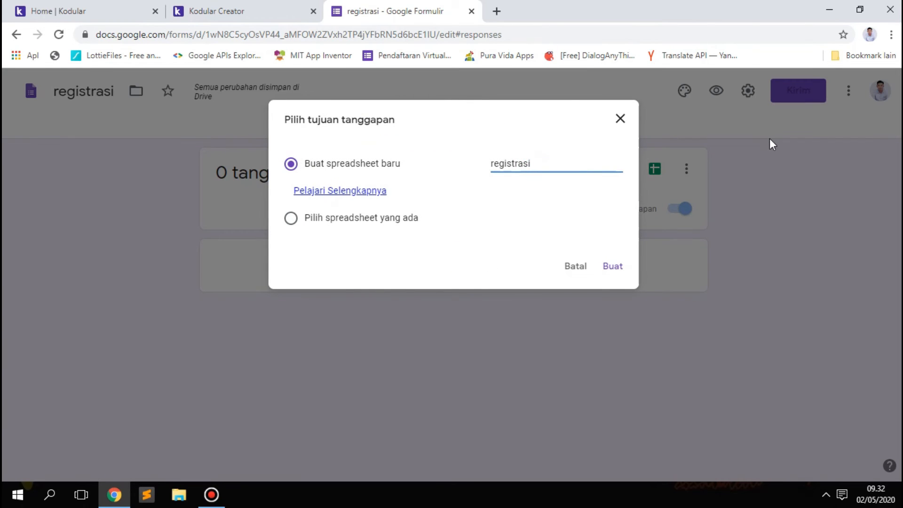
{"action": "left_click", "coordinate": [603, 271]}
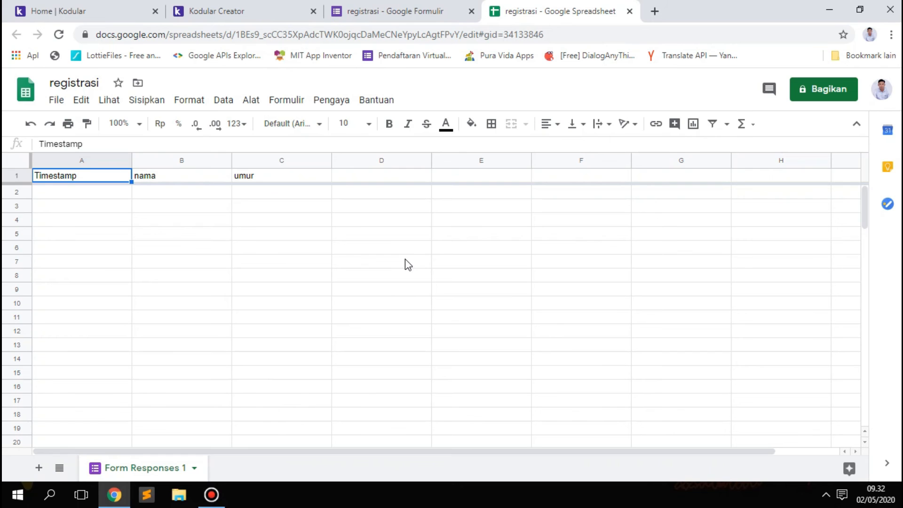
Switch to Kodular Creator and connect the crud_google project to the companion app on the phone for live testing.
{"action": "left_click", "coordinate": [266, 11]}
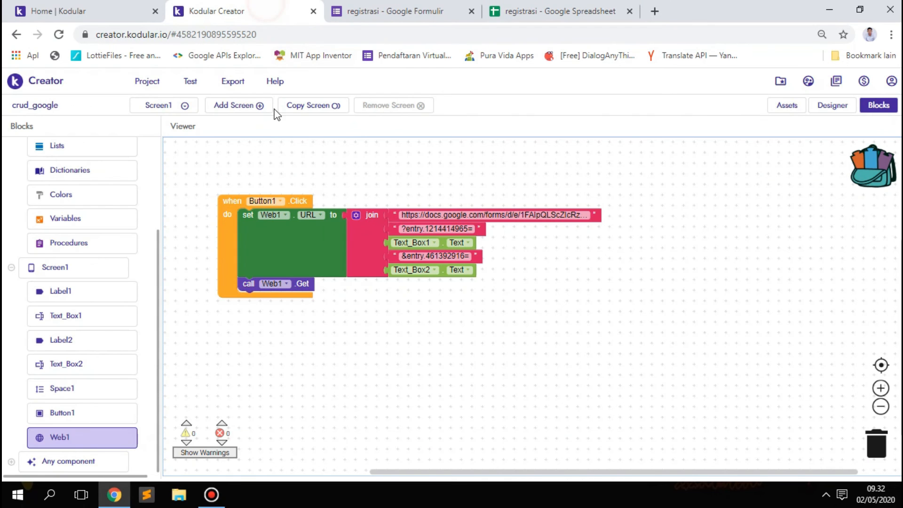
{"action": "left_click", "coordinate": [189, 80]}
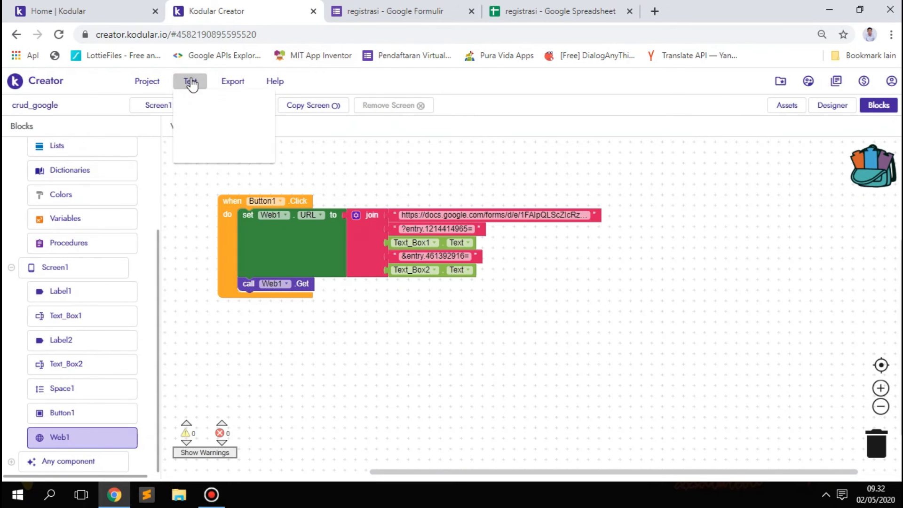
{"action": "left_click", "coordinate": [191, 102]}
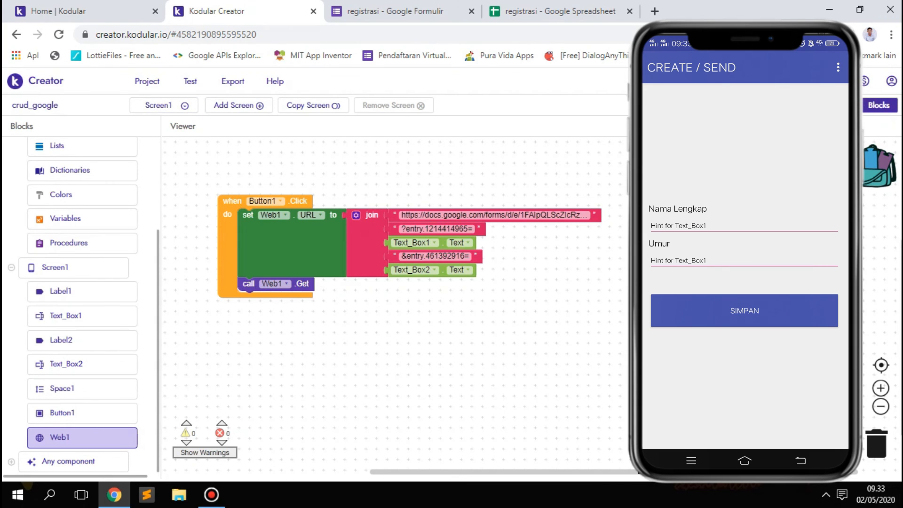
In the Designer, clear the hint text of the Nama Lengkap and Umur text boxes.
{"action": "left_click", "coordinate": [838, 106]}
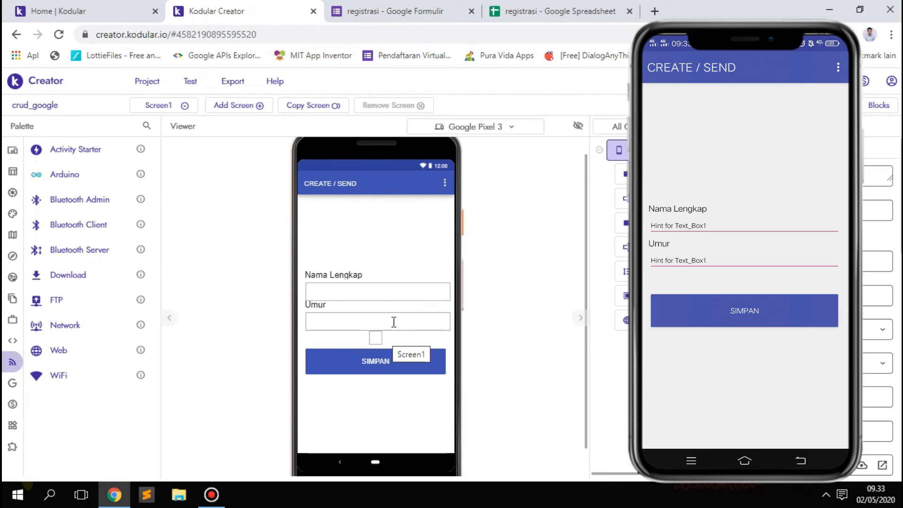
{"action": "left_click", "coordinate": [410, 288]}
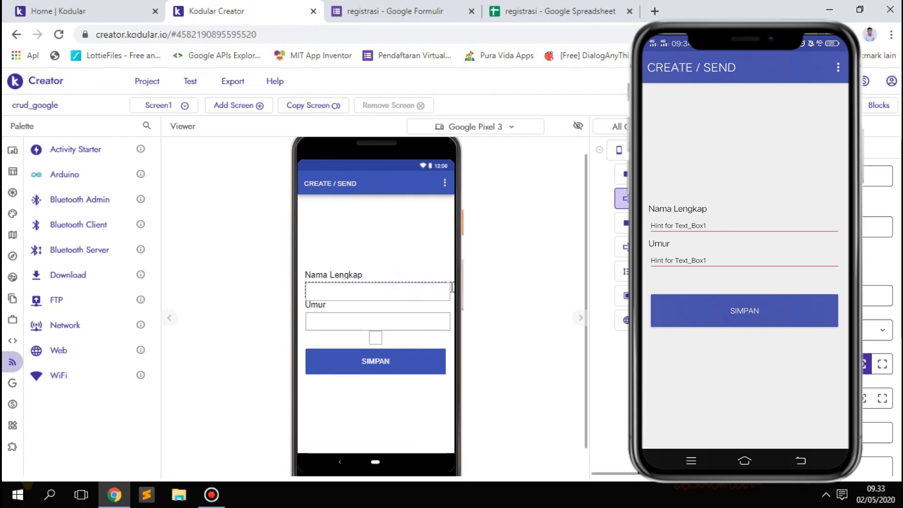
{"action": "left_click", "coordinate": [821, 433]}
{"action": "left_click", "coordinate": [651, 247]}
{"action": "left_click", "coordinate": [820, 432]}
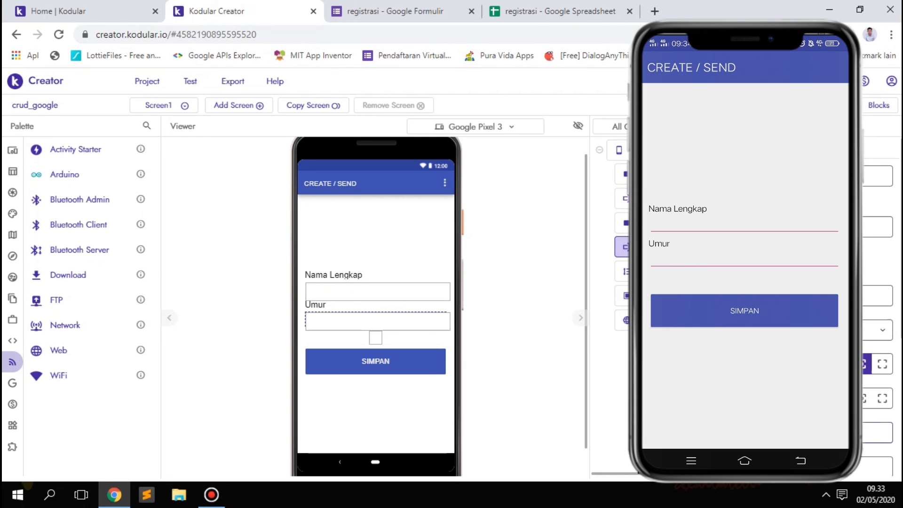
{"action": "left_click", "coordinate": [514, 278]}
Show the registrasi response spreadsheet, and in the phone app fill in a test person's name and the age 20.
{"action": "left_click", "coordinate": [551, 11]}
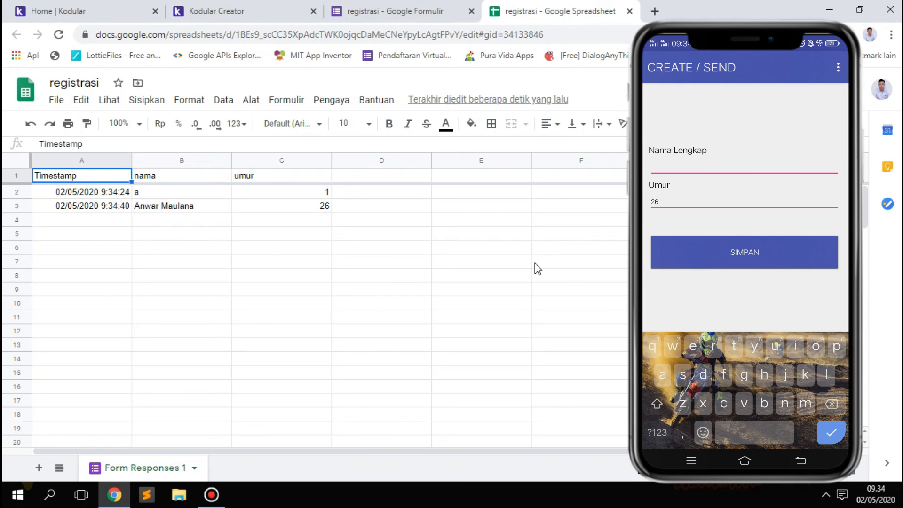
{"action": "type", "text": "Budi"}
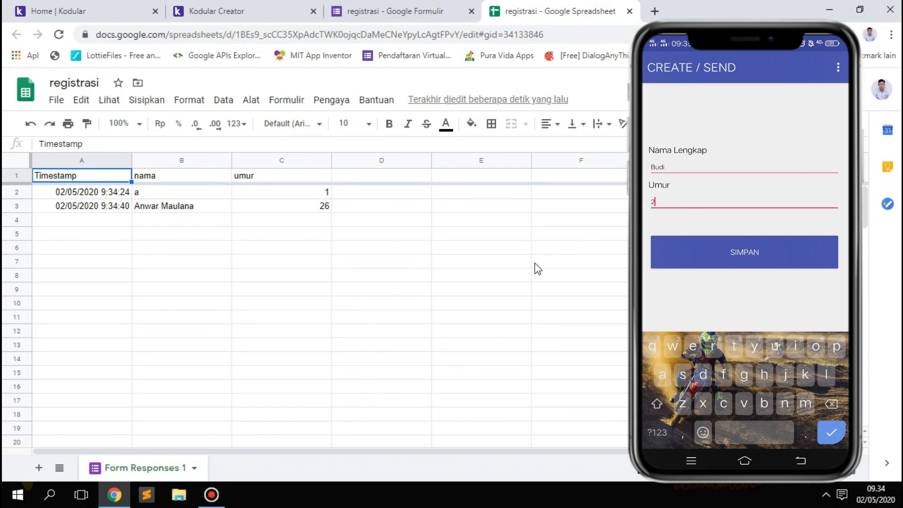
{"action": "type", "text": "0"}
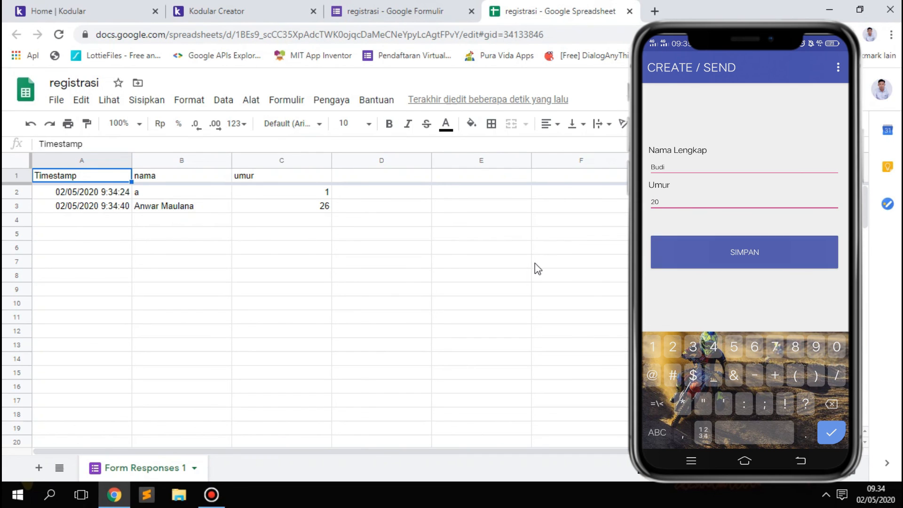